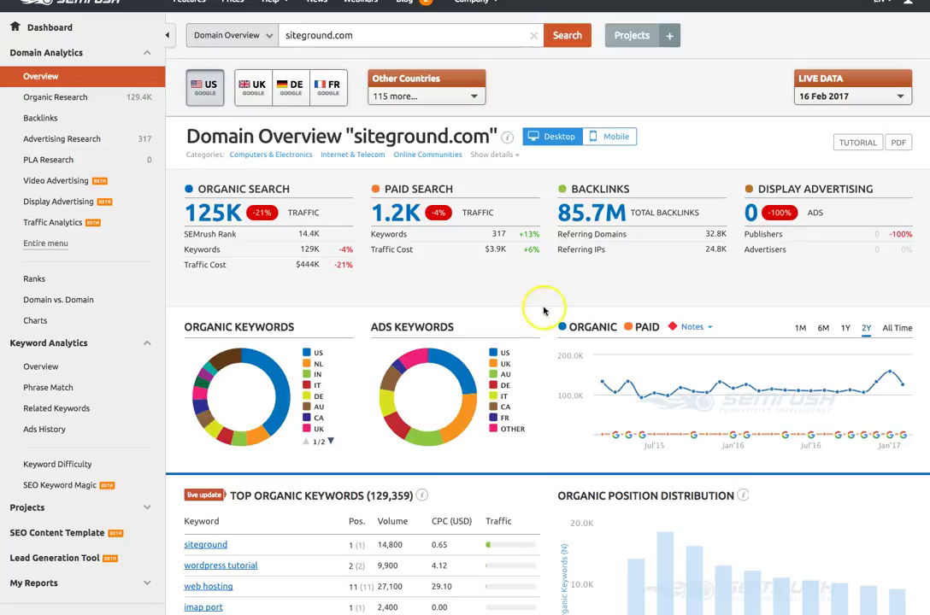
Review the siteground.com overview's organic keywords, organic competitors, branded traffic and top paid keywords
{"action": "scroll", "coordinate": [524, 310], "scroll_direction": "down", "scroll_amount": 1}
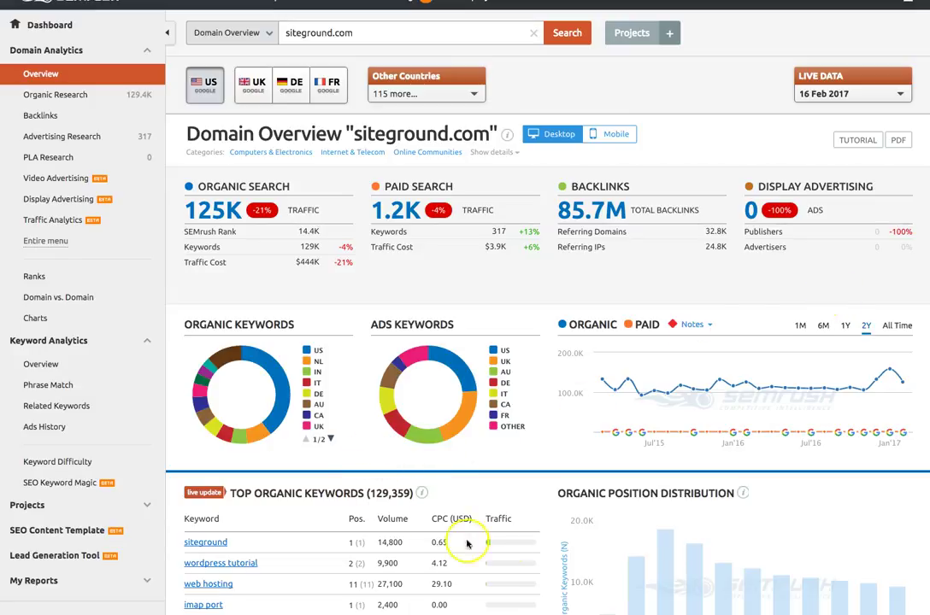
{"action": "scroll", "coordinate": [510, 538], "scroll_direction": "down", "scroll_amount": 4}
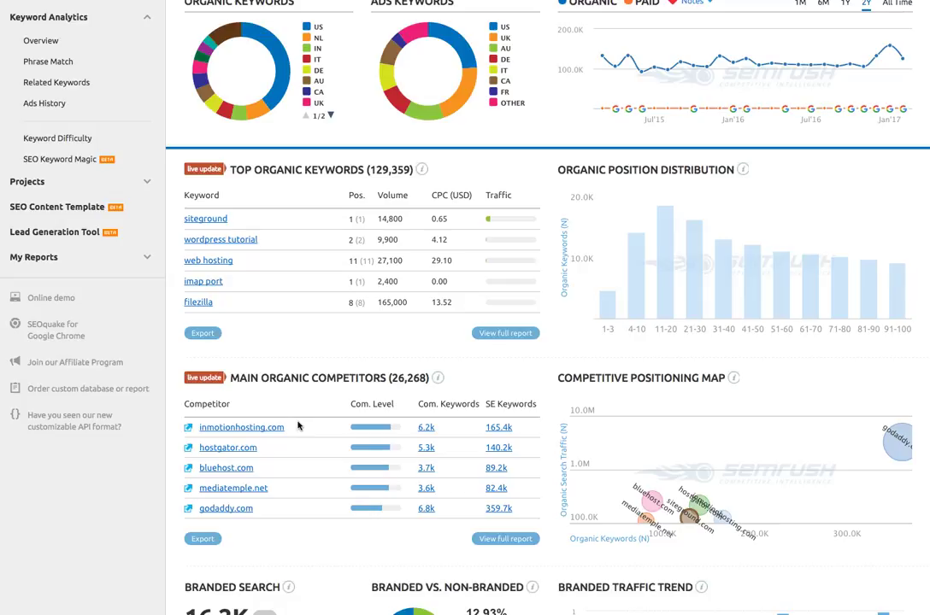
{"action": "scroll", "coordinate": [298, 426], "scroll_direction": "down", "scroll_amount": 3}
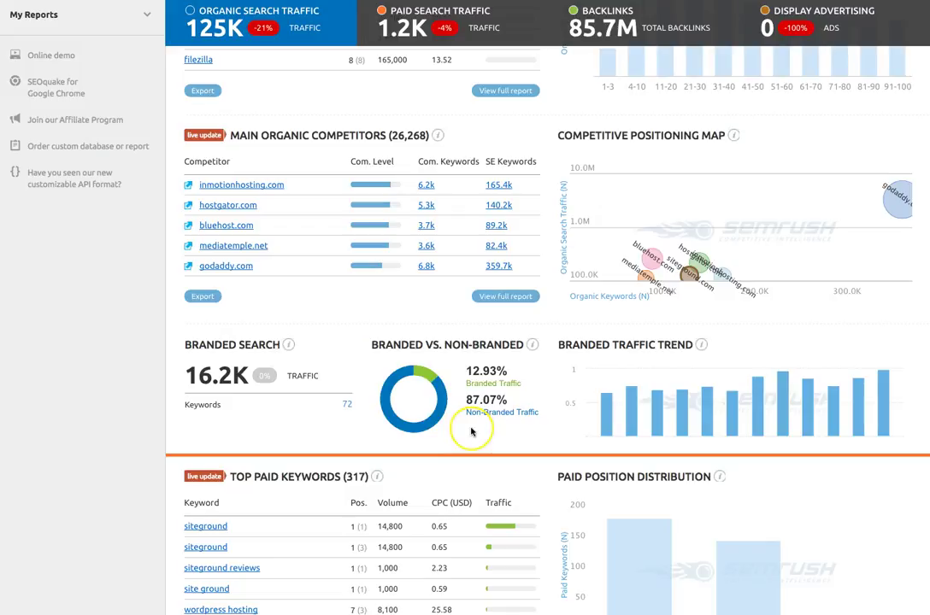
{"action": "scroll", "coordinate": [471, 432], "scroll_direction": "down", "scroll_amount": 1}
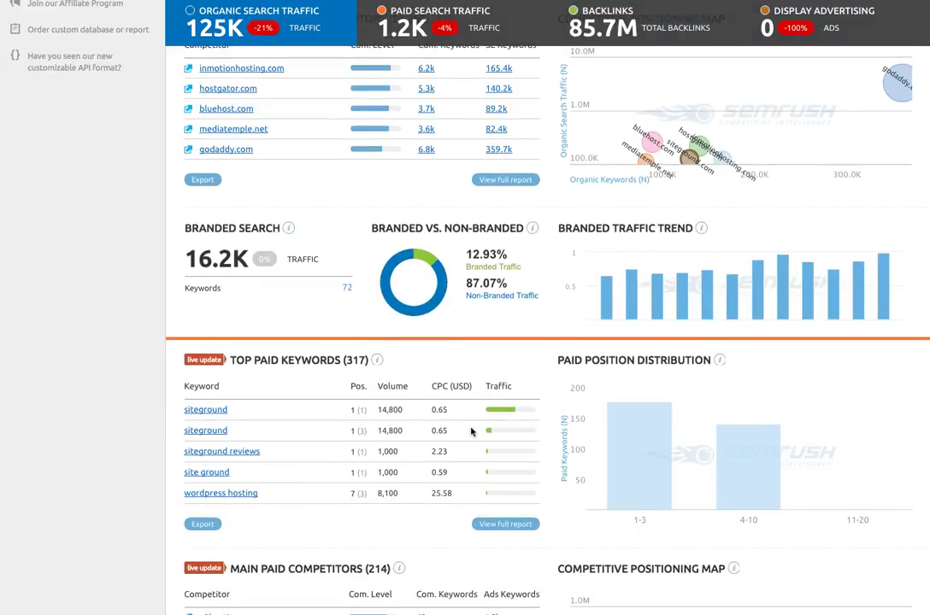
{"action": "scroll", "coordinate": [471, 432], "scroll_direction": "down", "scroll_amount": 1}
{"action": "scroll", "coordinate": [471, 432], "scroll_direction": "down", "scroll_amount": 1}
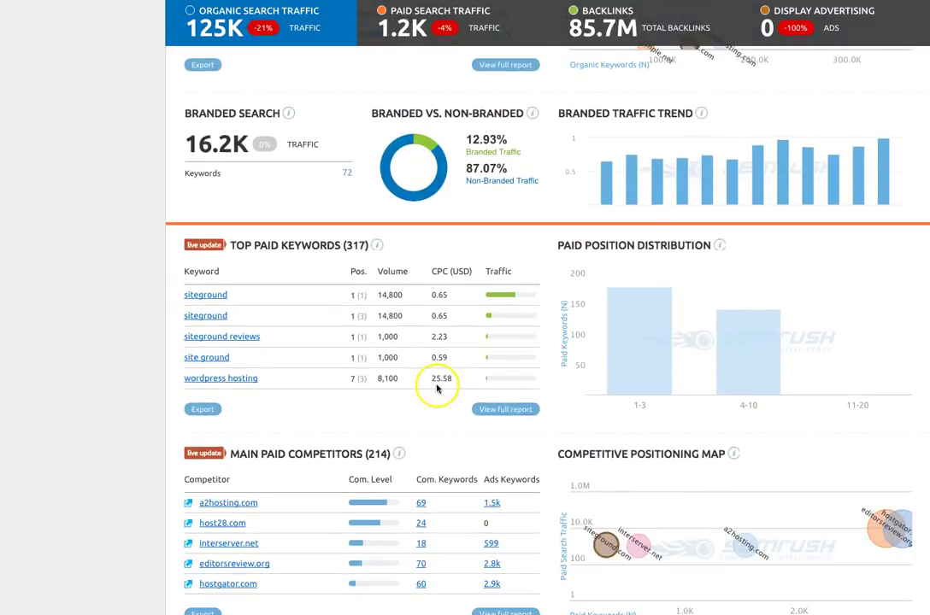
Review the overview's paid competitors, sample ads, backlinks, top anchors, referring domains, indexed pages and display advertising publishers
{"action": "scroll", "coordinate": [465, 421], "scroll_direction": "down", "scroll_amount": 3}
{"action": "scroll", "coordinate": [464, 477], "scroll_direction": "down", "scroll_amount": 1}
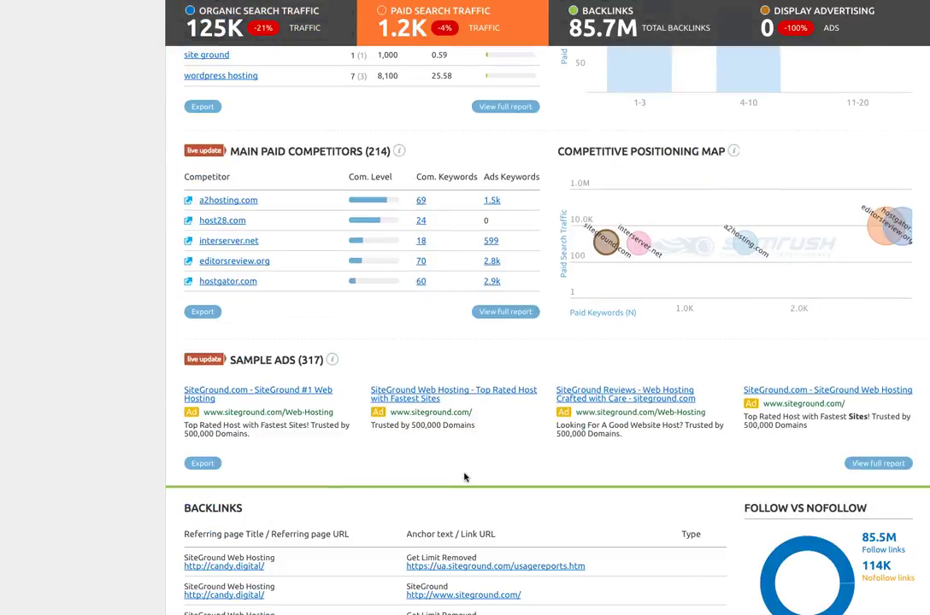
{"action": "scroll", "coordinate": [464, 477], "scroll_direction": "down", "scroll_amount": 2}
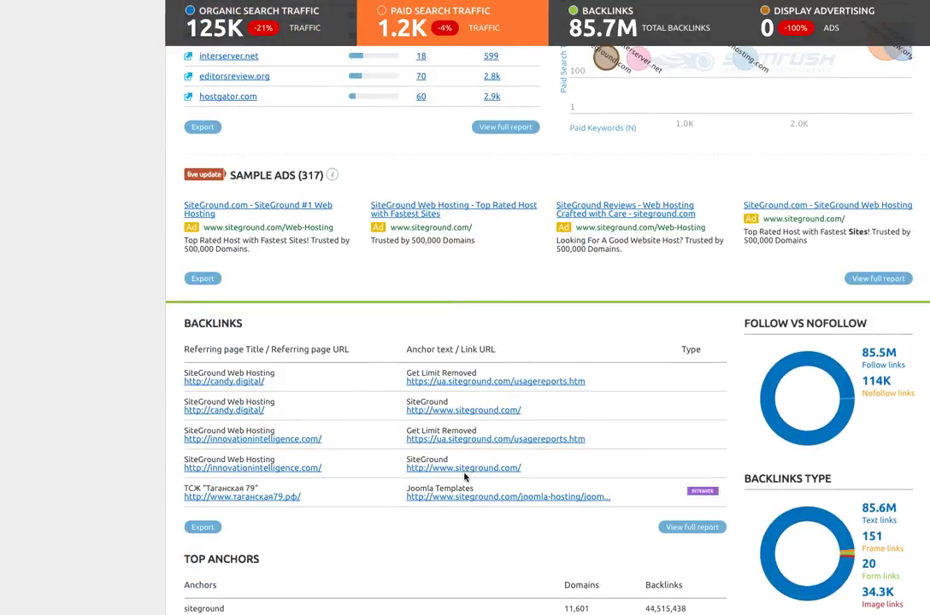
{"action": "scroll", "coordinate": [464, 477], "scroll_direction": "down", "scroll_amount": 1}
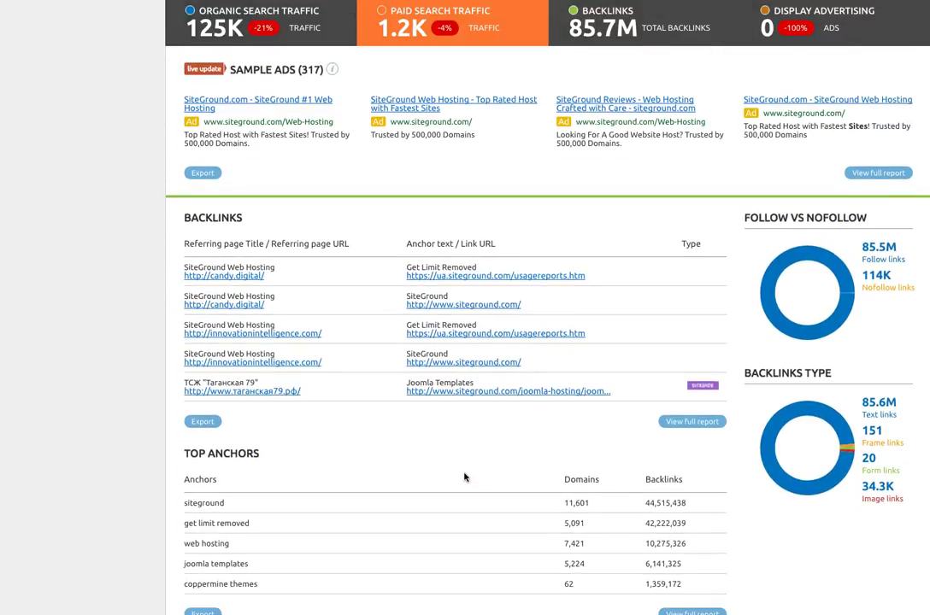
{"action": "scroll", "coordinate": [464, 477], "scroll_direction": "down", "scroll_amount": 1}
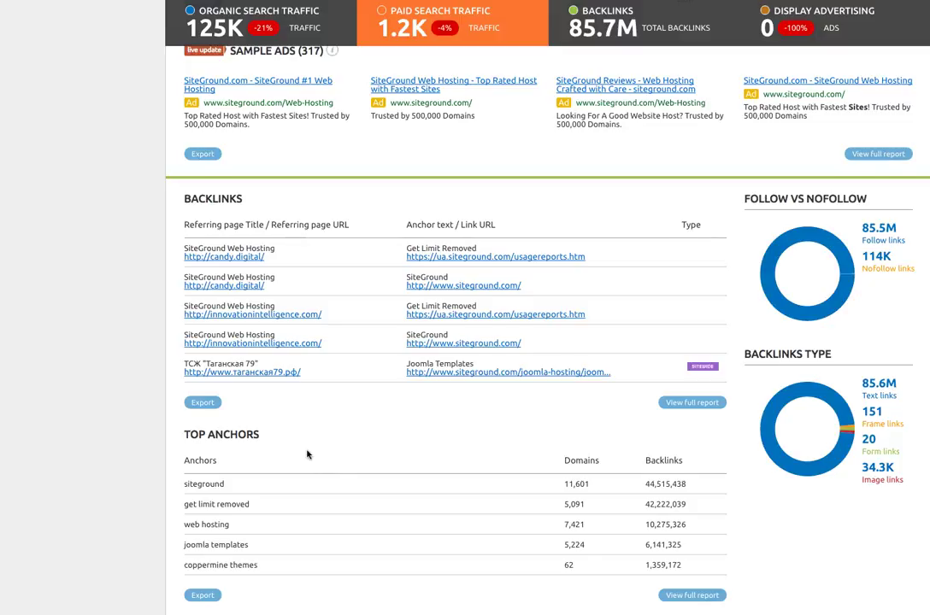
{"action": "scroll", "coordinate": [307, 453], "scroll_direction": "down", "scroll_amount": 5}
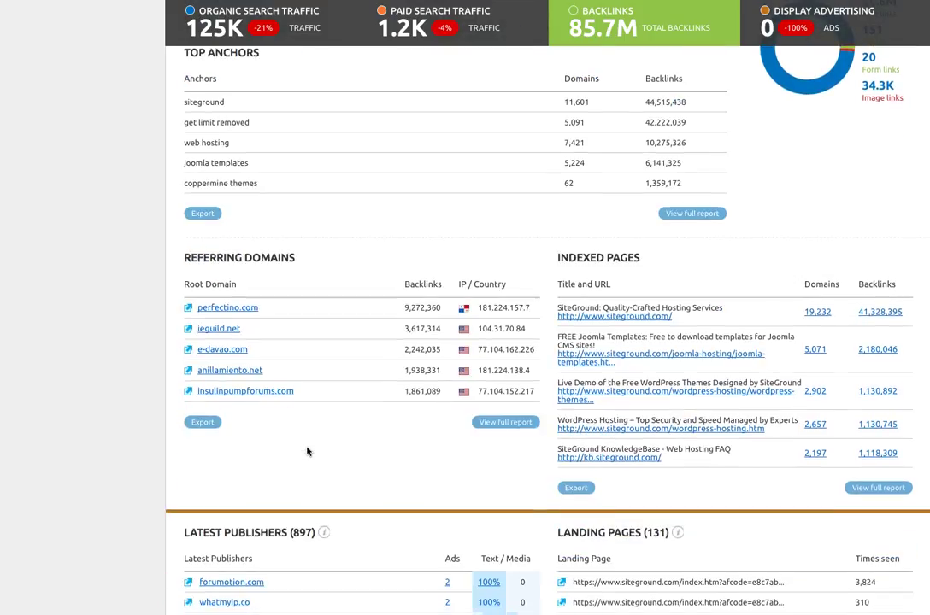
{"action": "scroll", "coordinate": [307, 452], "scroll_direction": "down", "scroll_amount": 2}
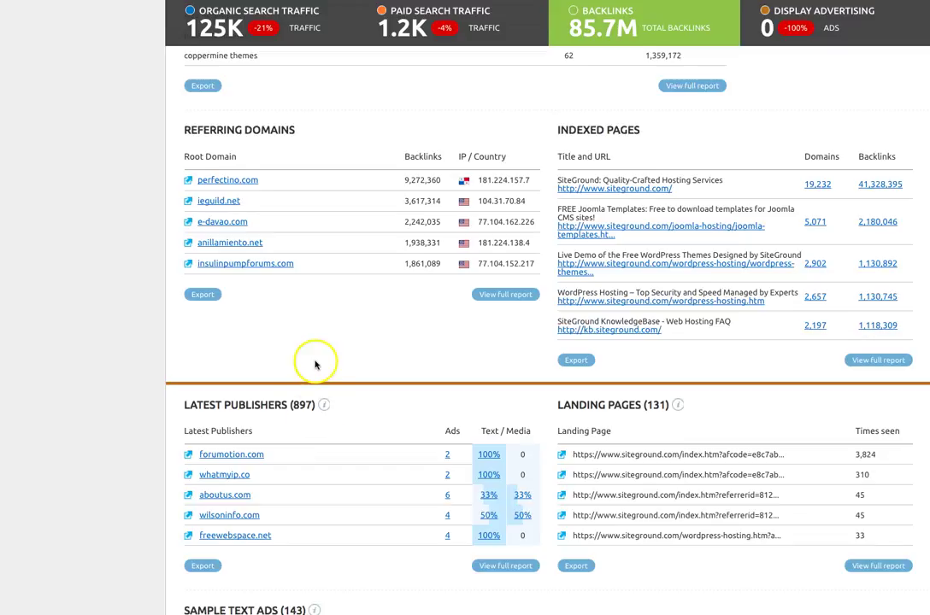
{"action": "scroll", "coordinate": [445, 429], "scroll_direction": "up", "scroll_amount": 1}
{"action": "scroll", "coordinate": [448, 427], "scroll_direction": "up", "scroll_amount": 20}
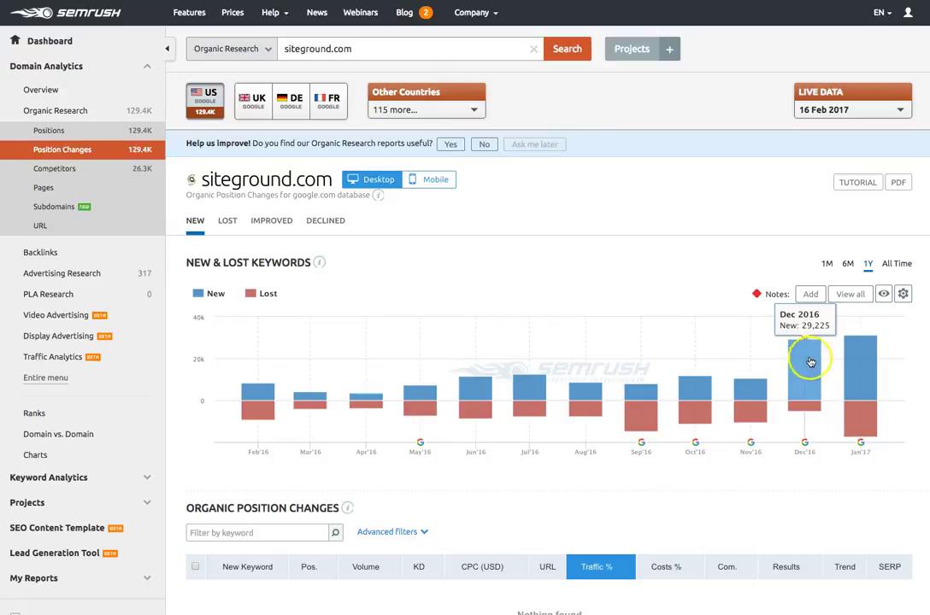
Examine new and lost keywords for siteground.com in the organic position changes, and read the Dec 2016 notes on the chart
{"action": "mouse_move", "coordinate": [875, 370]}
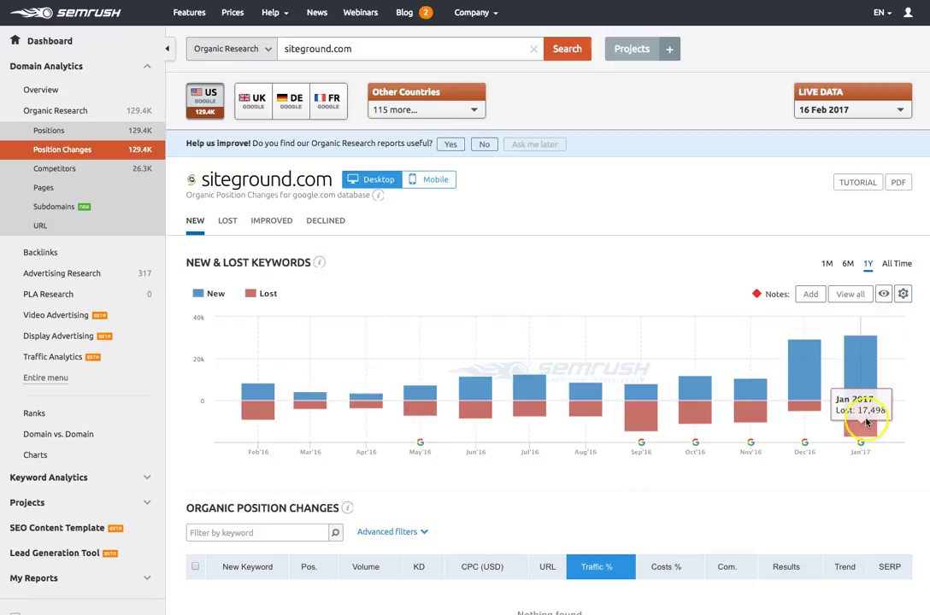
{"action": "left_click", "coordinate": [857, 460]}
{"action": "left_click", "coordinate": [805, 444]}
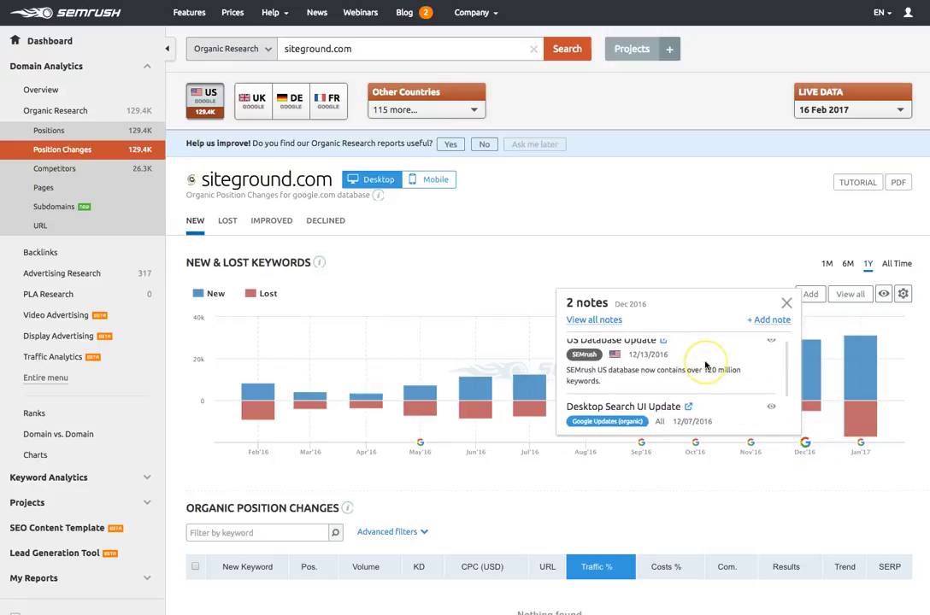
{"action": "scroll", "coordinate": [705, 366], "scroll_direction": "down", "scroll_amount": 2}
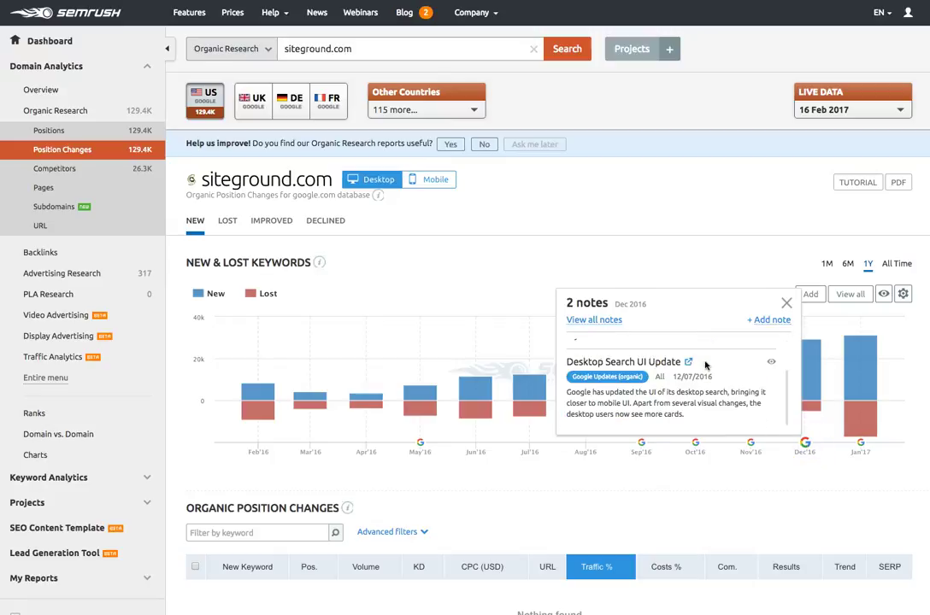
{"action": "scroll", "coordinate": [705, 366], "scroll_direction": "up", "scroll_amount": 2}
{"action": "left_click", "coordinate": [786, 303]}
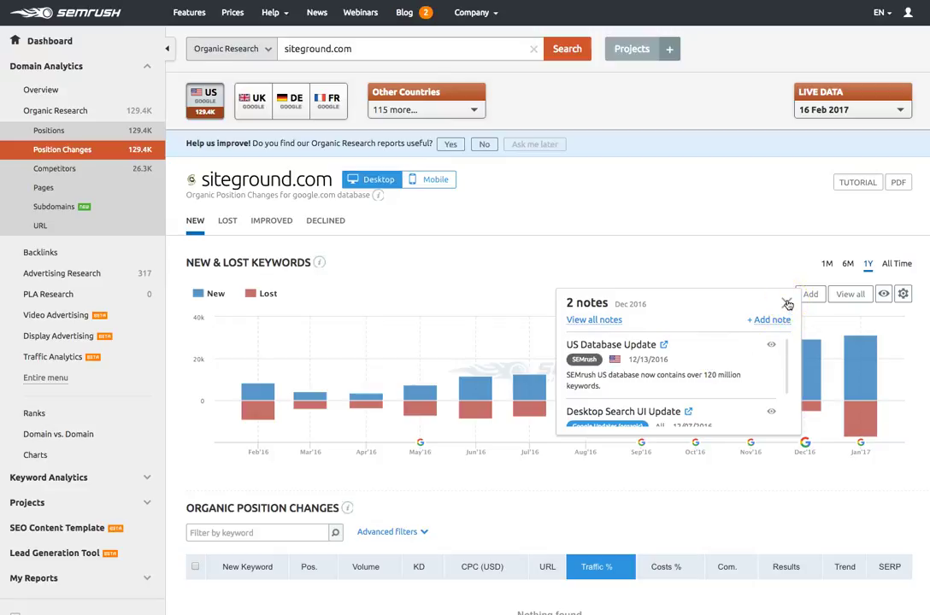
{"action": "left_click", "coordinate": [787, 304]}
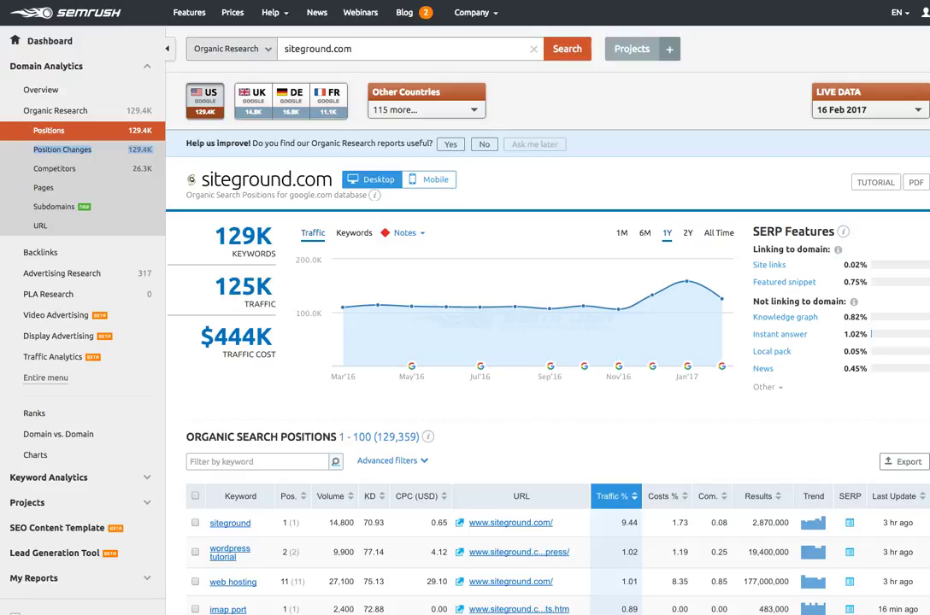
Switch the organic positions trend chart to keywords and compare its six-month range with the one-year range
{"action": "scroll", "coordinate": [551, 120], "scroll_direction": "down", "scroll_amount": 3}
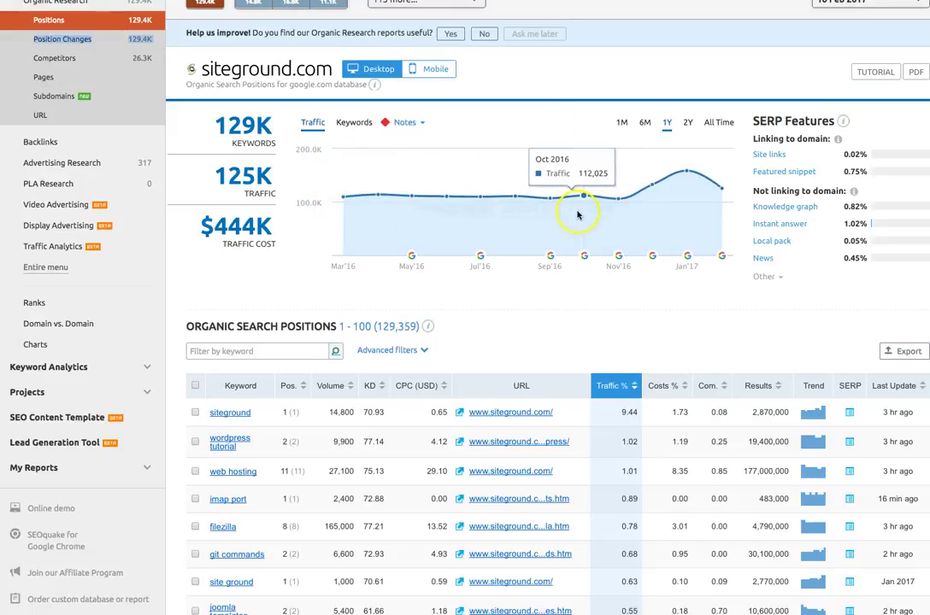
{"action": "left_click", "coordinate": [353, 124]}
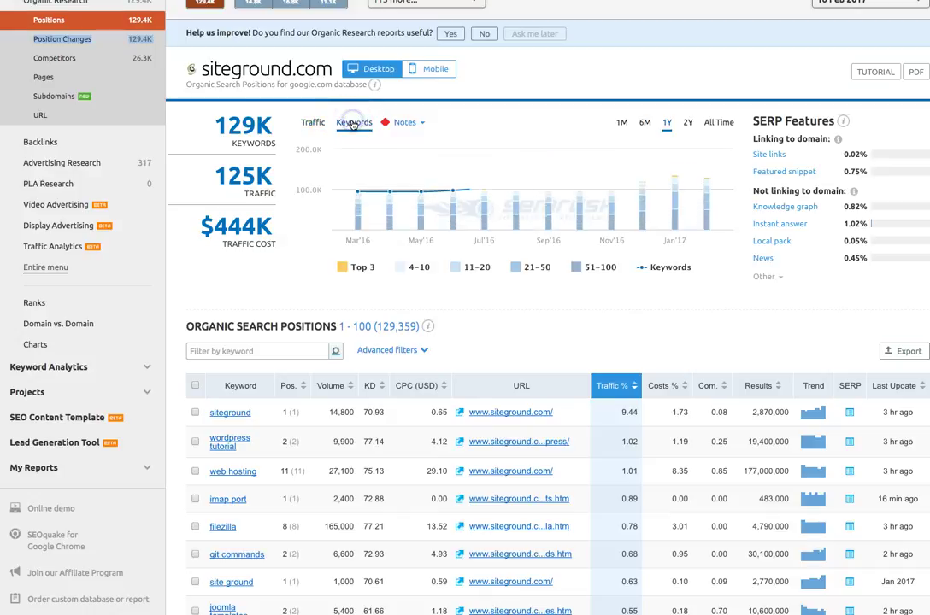
{"action": "left_click", "coordinate": [686, 127]}
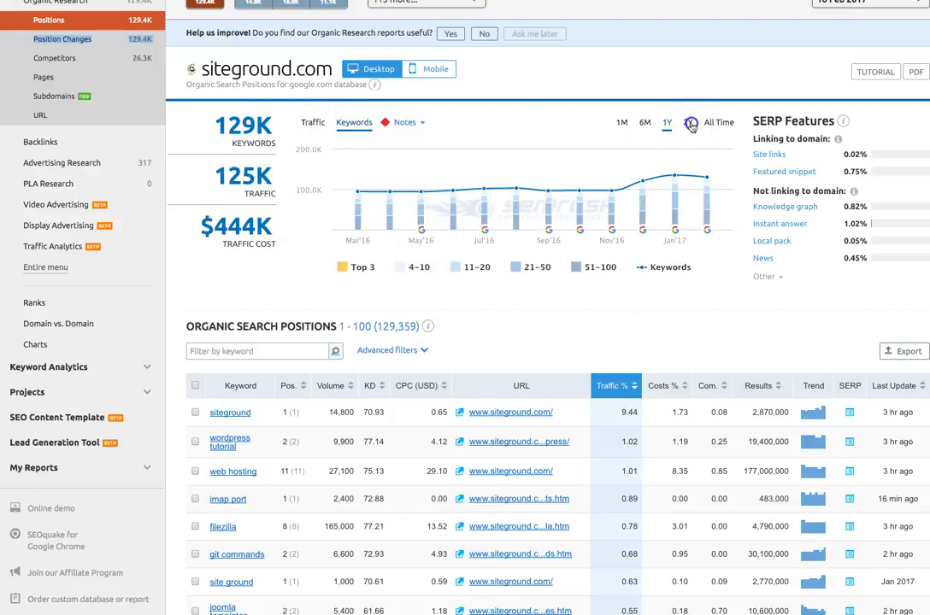
{"action": "left_click", "coordinate": [646, 124]}
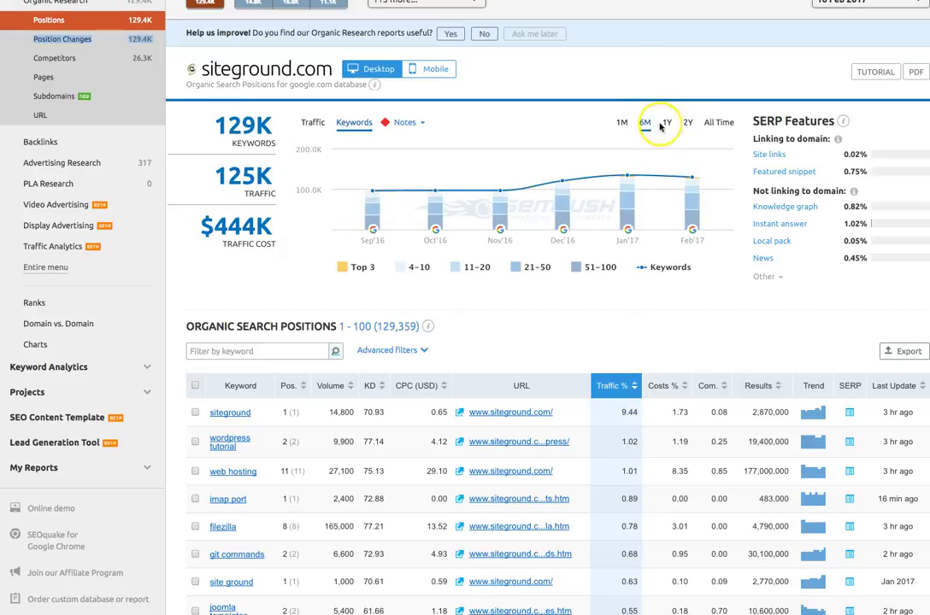
{"action": "left_click", "coordinate": [666, 123]}
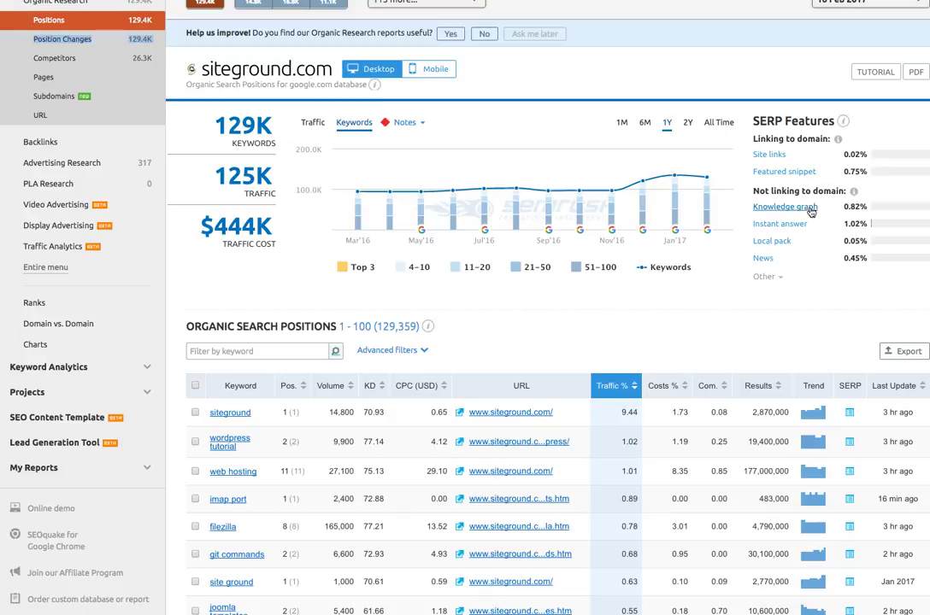
Filter the organic search positions by the keyword "wordpress" and look through the matching keywords
{"action": "scroll", "coordinate": [768, 249], "scroll_direction": "down", "scroll_amount": 2}
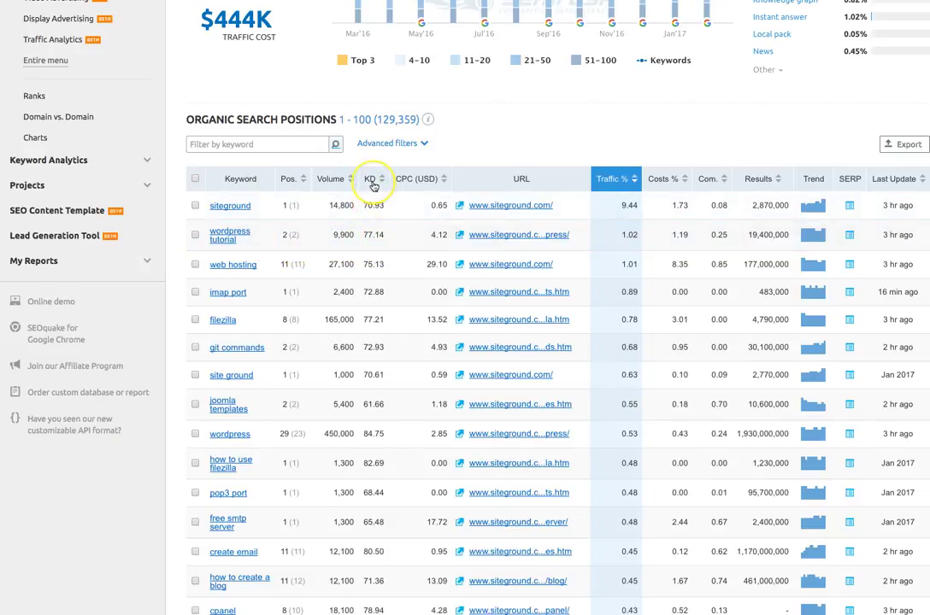
{"action": "mouse_move", "coordinate": [374, 185]}
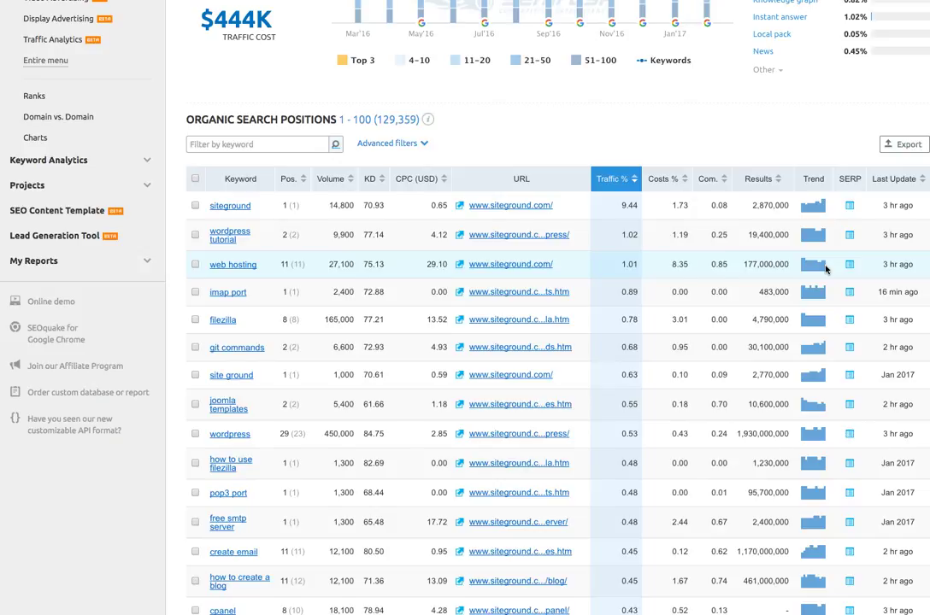
{"action": "left_click", "coordinate": [307, 143]}
{"action": "type", "text": "wordpress"}
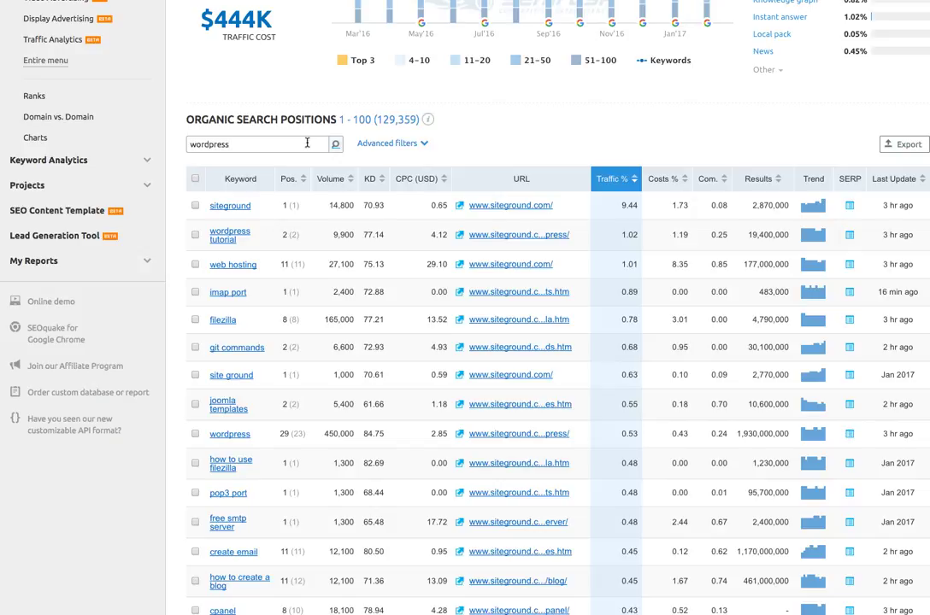
{"action": "key", "text": "Return"}
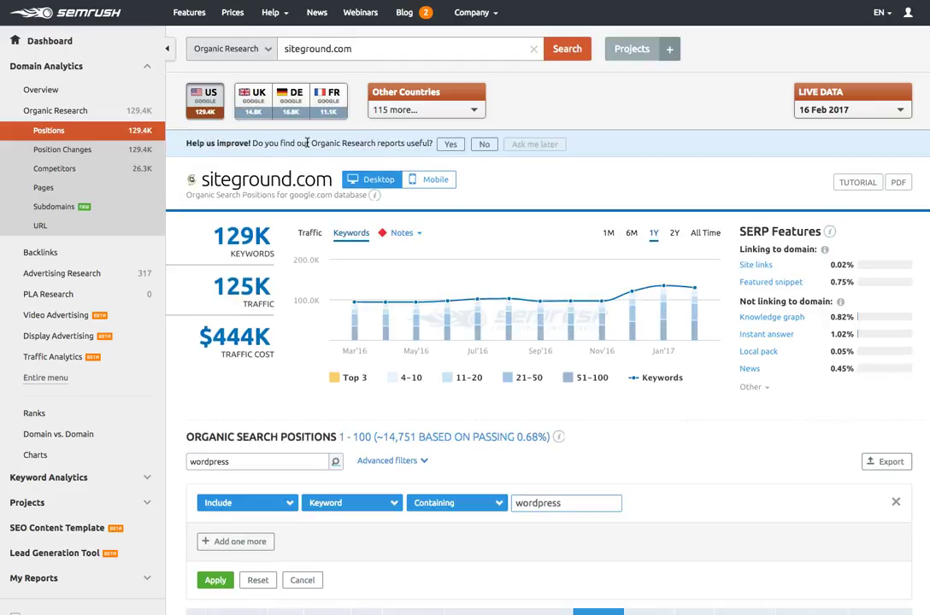
{"action": "scroll", "coordinate": [290, 291], "scroll_direction": "down", "scroll_amount": 5}
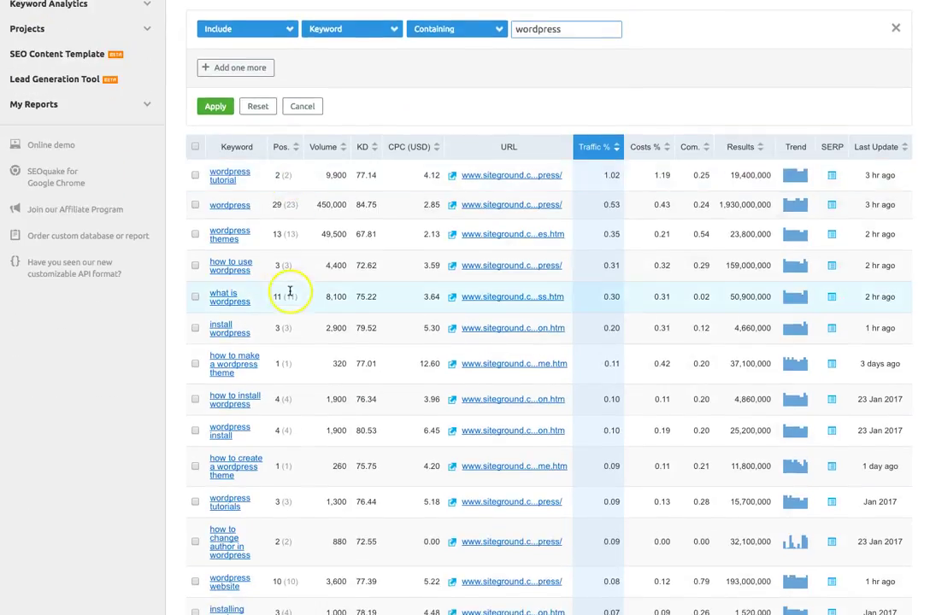
{"action": "left_click", "coordinate": [336, 155]}
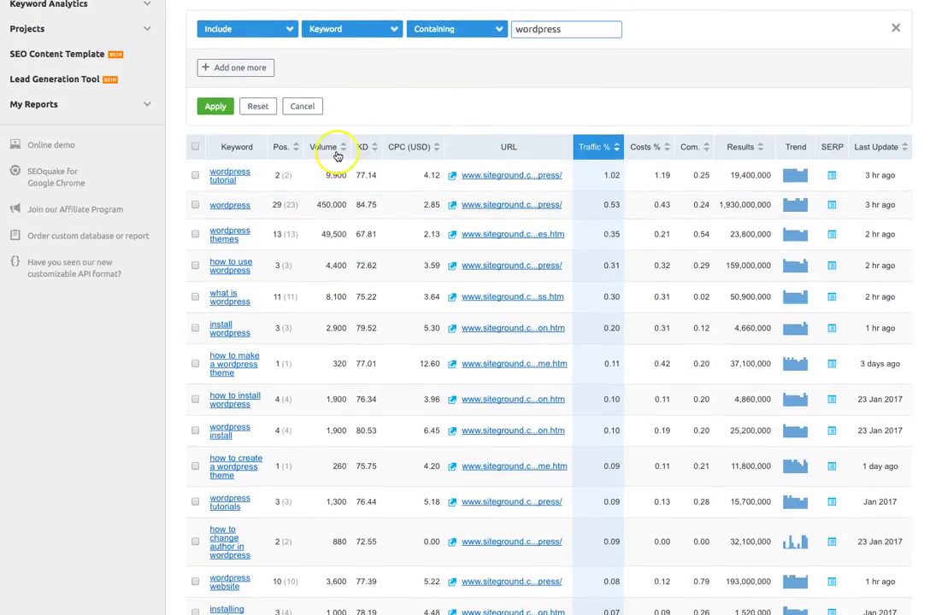
{"action": "left_click", "coordinate": [307, 201]}
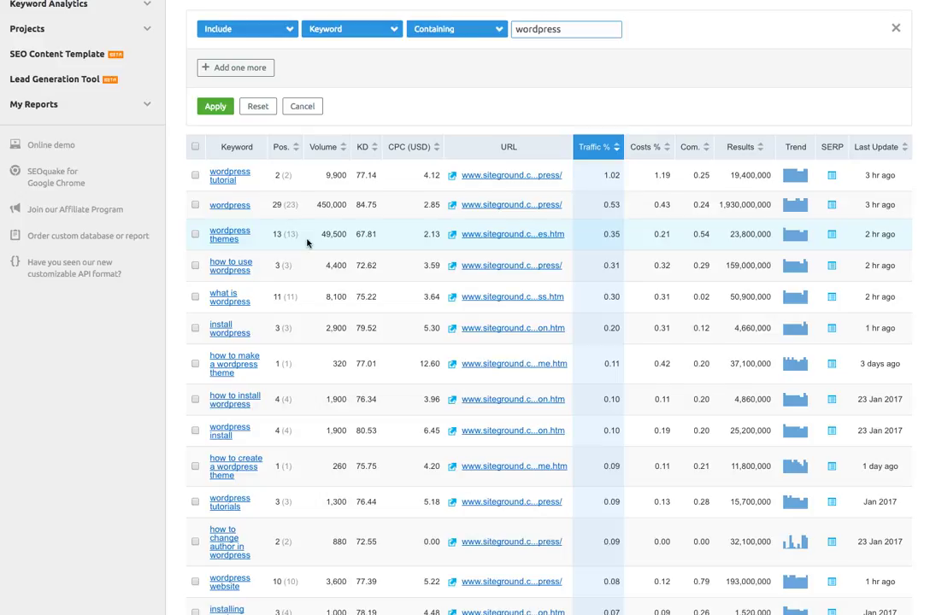
In siteground.com's organic Pages report, show the backlinks and ads keywords info for the /tutorials/wordpress/ page
{"action": "scroll", "coordinate": [430, 374], "scroll_direction": "up", "scroll_amount": 5}
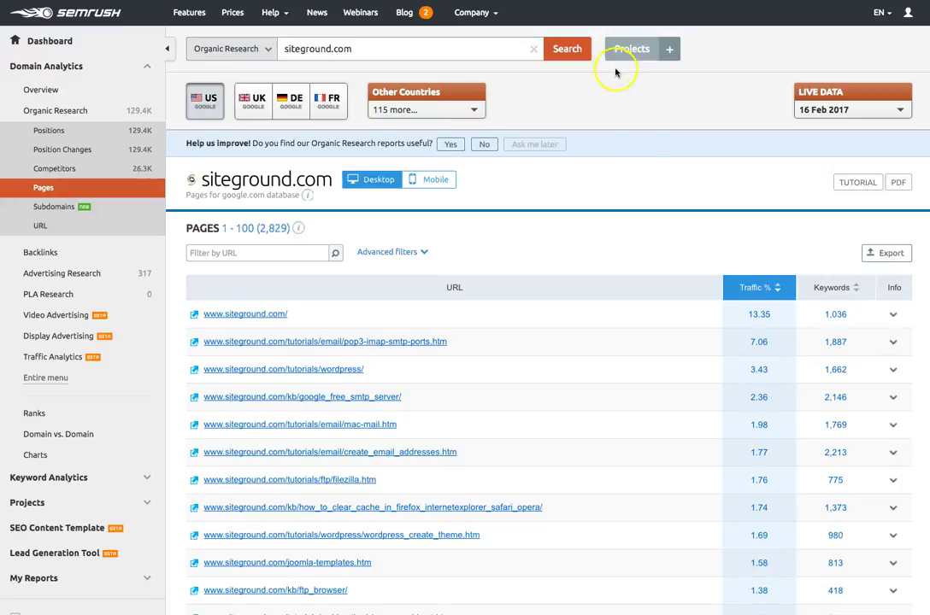
{"action": "scroll", "coordinate": [633, 156], "scroll_direction": "down", "scroll_amount": 1}
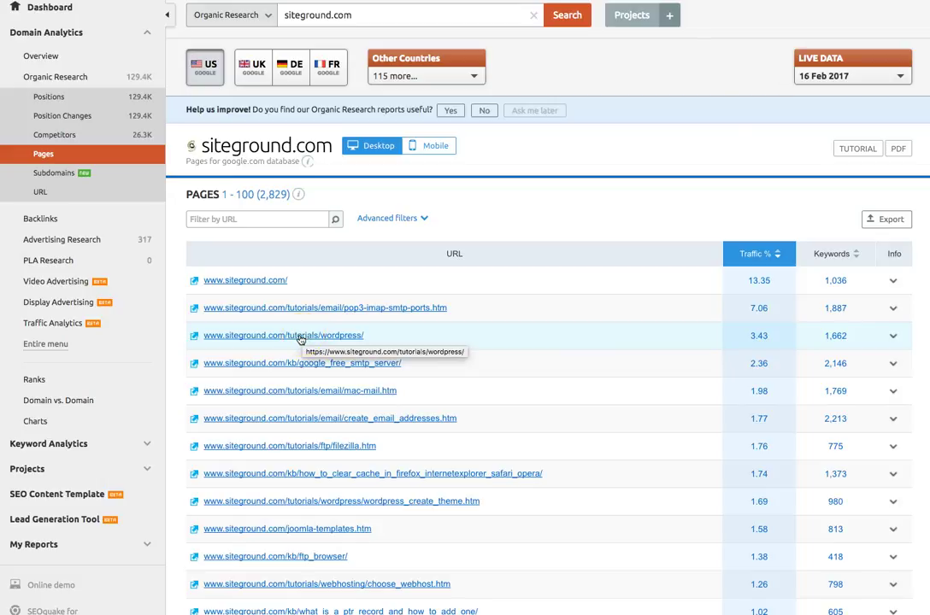
{"action": "left_click", "coordinate": [893, 337]}
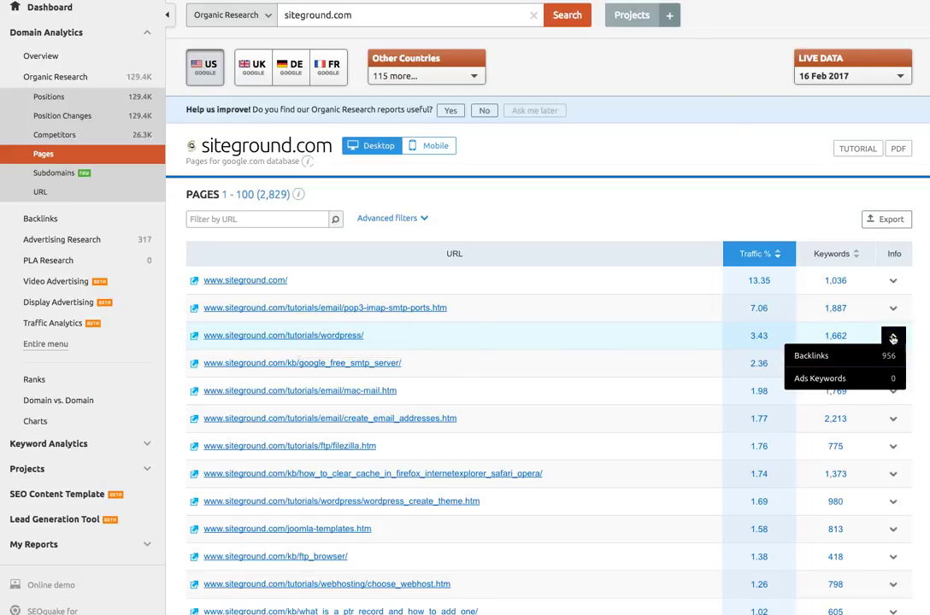
{"action": "left_click", "coordinate": [408, 334]}
{"action": "left_click", "coordinate": [340, 336]}
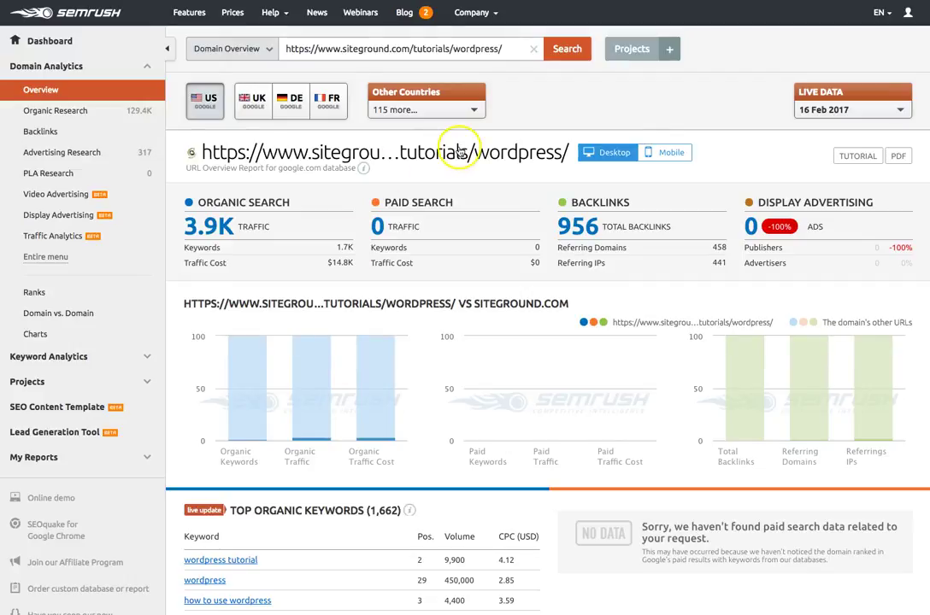
{"action": "scroll", "coordinate": [521, 513], "scroll_direction": "down", "scroll_amount": 3}
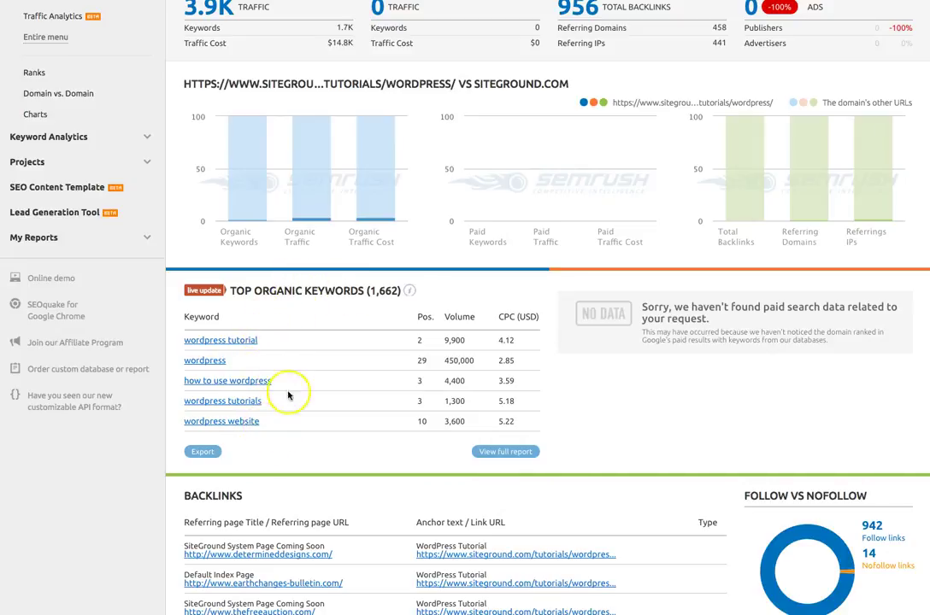
{"action": "left_click", "coordinate": [526, 457]}
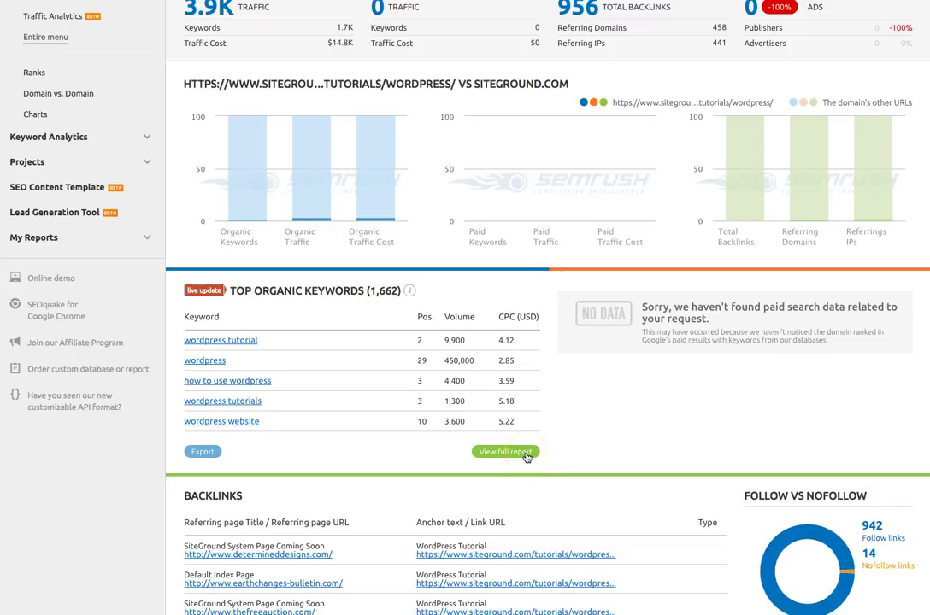
Open the full organic keywords report for the /tutorials/wordpress/ page and look through its search positions
{"action": "left_click", "coordinate": [526, 457]}
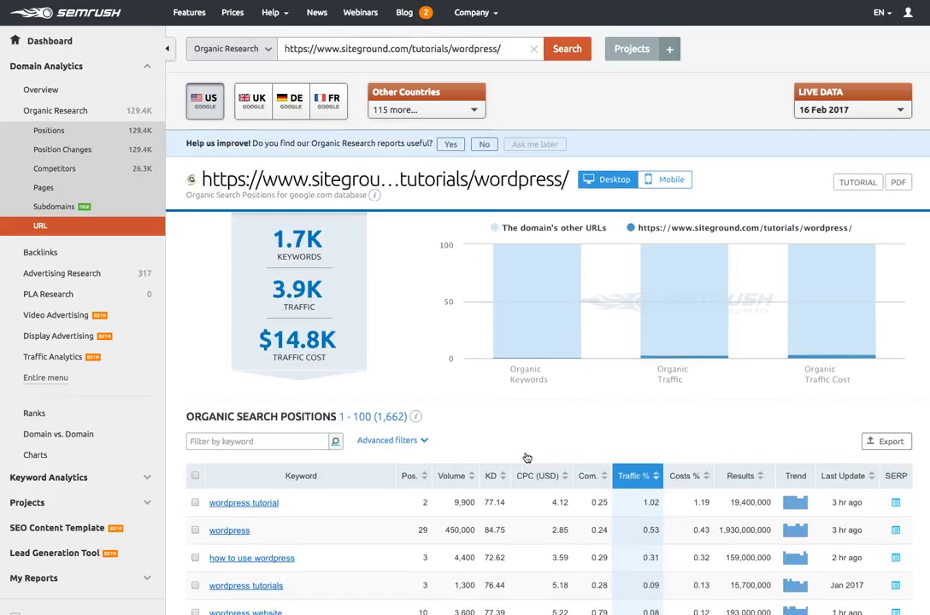
{"action": "scroll", "coordinate": [528, 456], "scroll_direction": "down", "scroll_amount": 5}
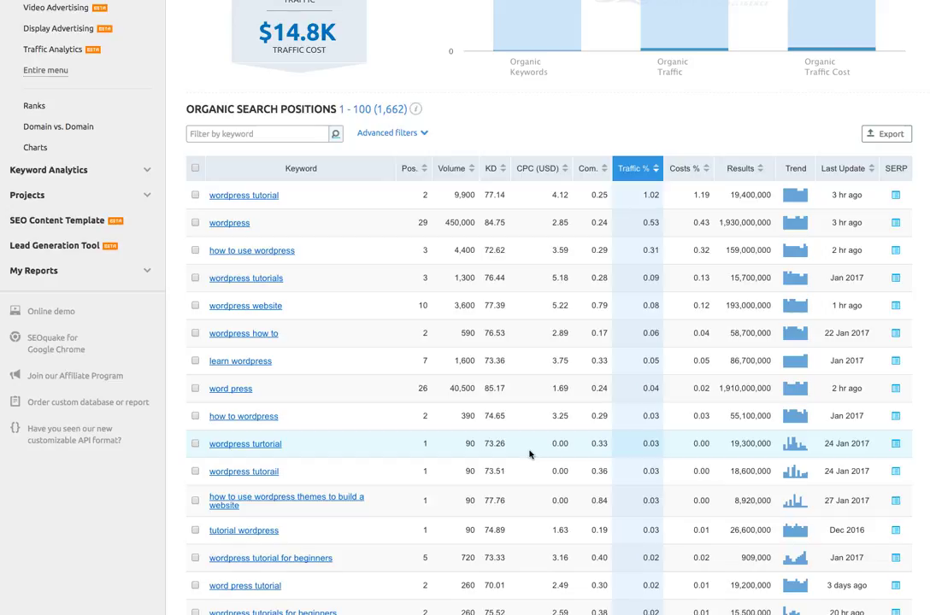
{"action": "left_click", "coordinate": [536, 461]}
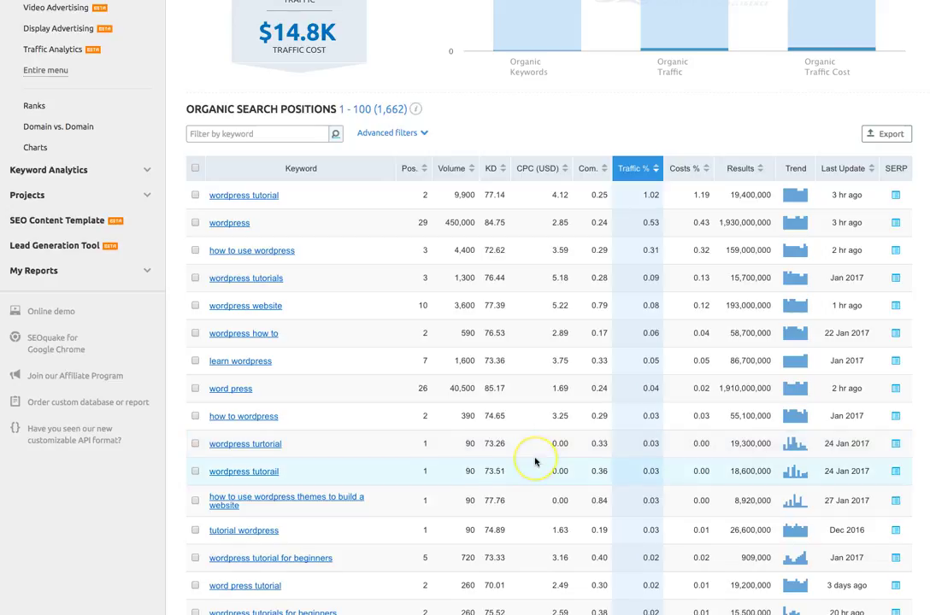
{"action": "left_click", "coordinate": [548, 464]}
{"action": "scroll", "coordinate": [550, 171], "scroll_direction": "up", "scroll_amount": 4}
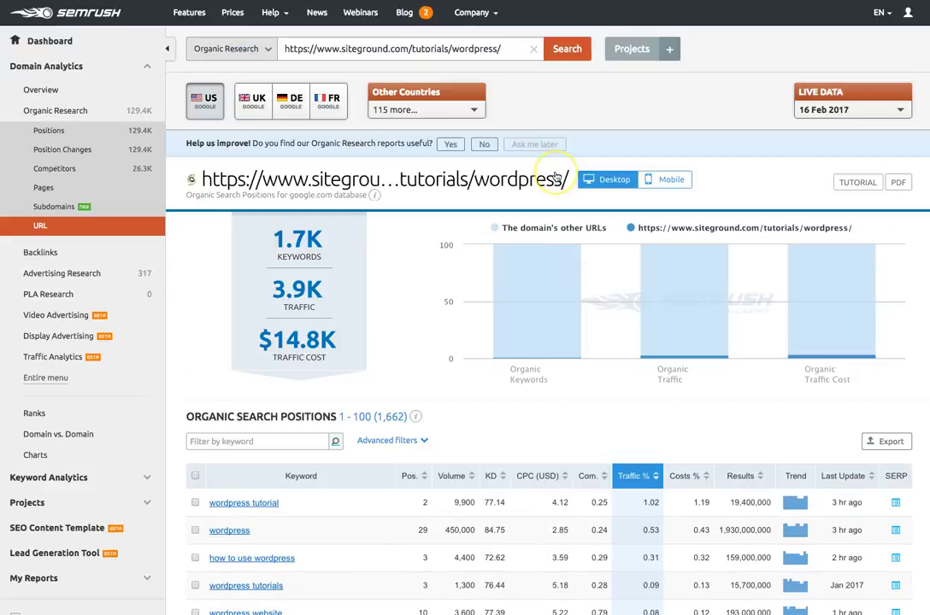
{"action": "left_click", "coordinate": [545, 168]}
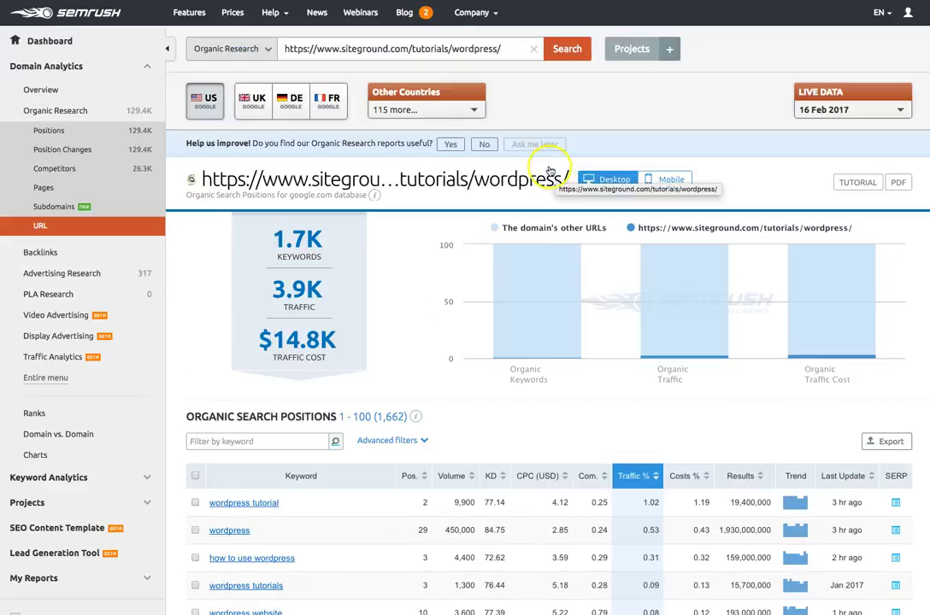
View siteground.com's Backlinks overview and show the explanation of the Domain Score metric
{"action": "left_click", "coordinate": [464, 241]}
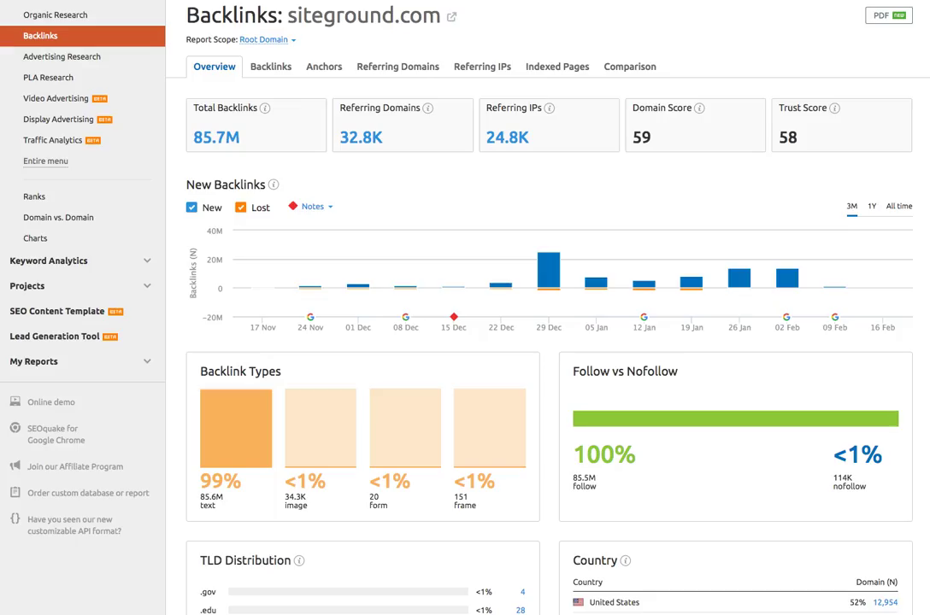
{"action": "scroll", "coordinate": [764, 145], "scroll_direction": "up", "scroll_amount": 1}
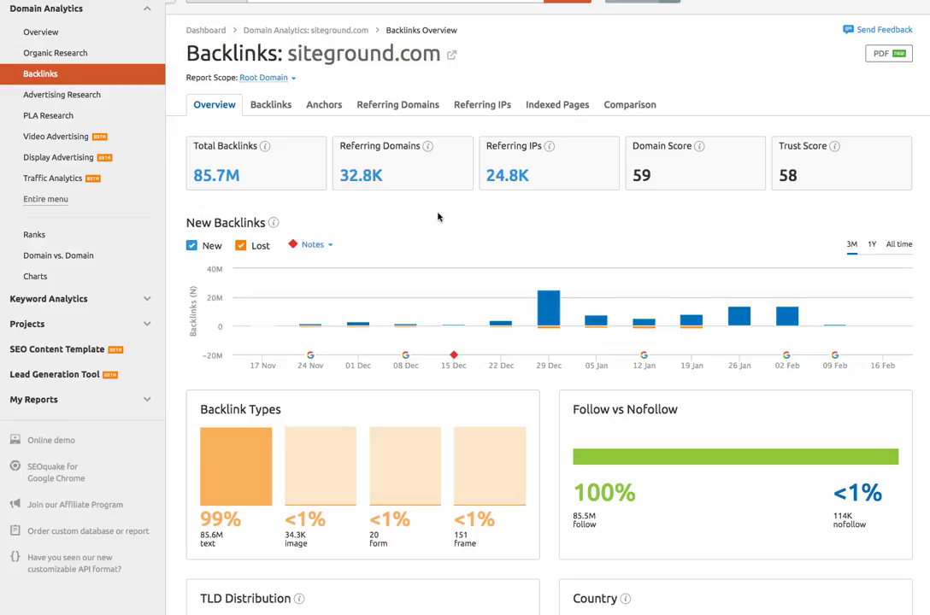
{"action": "mouse_move", "coordinate": [698, 149]}
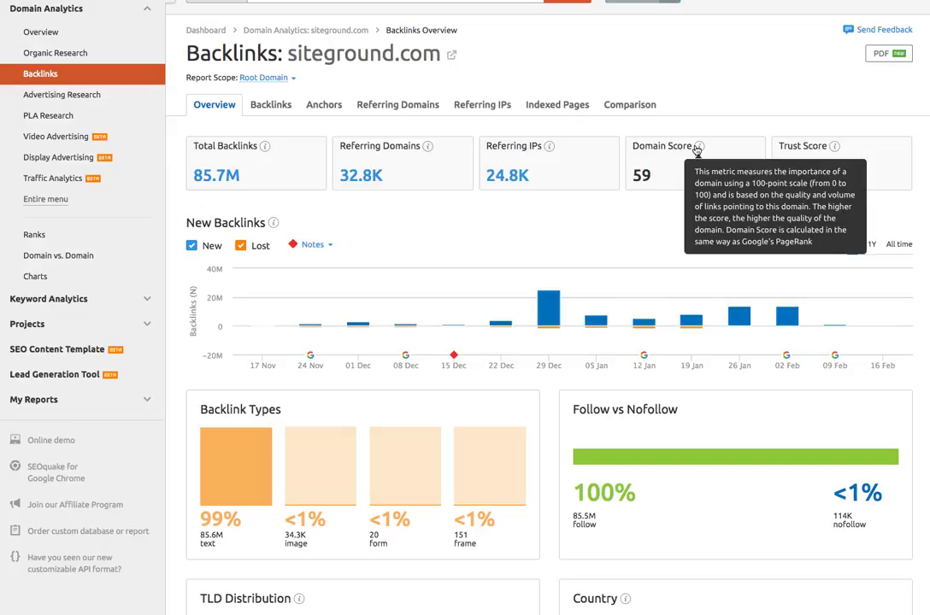
Compare the one-year range of the New Backlinks chart with its three-month range
{"action": "scroll", "coordinate": [575, 199], "scroll_direction": "down", "scroll_amount": 1}
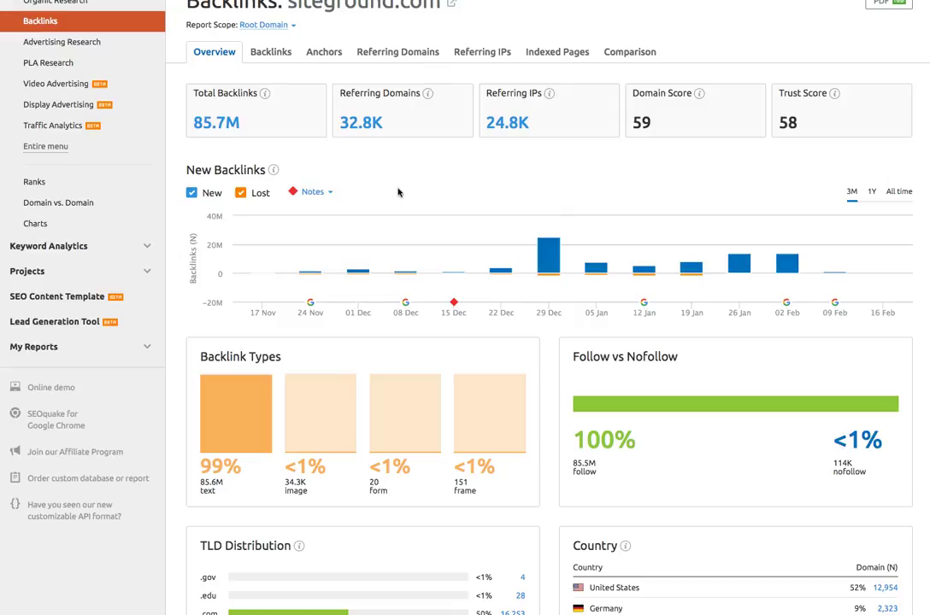
{"action": "left_click", "coordinate": [872, 192]}
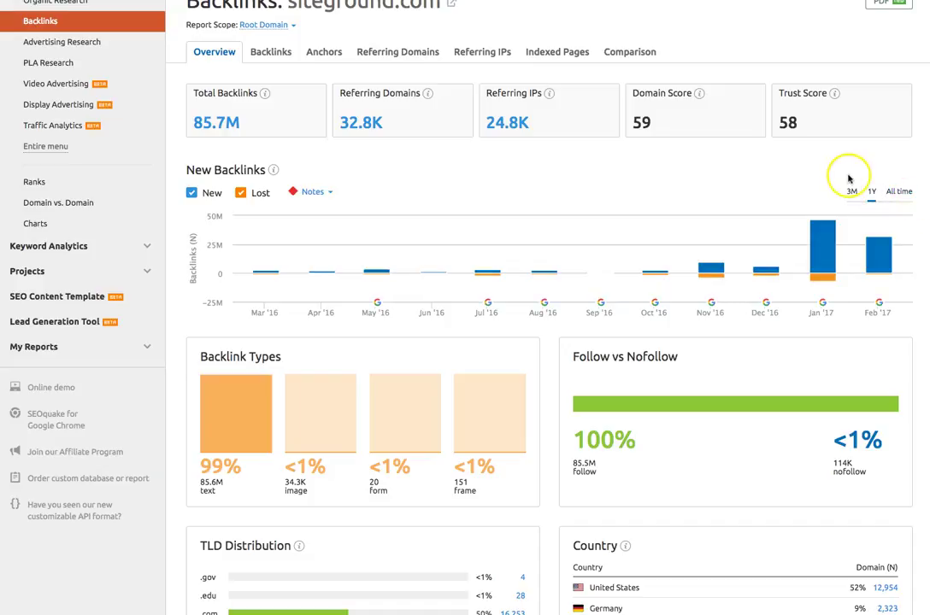
{"action": "left_click", "coordinate": [852, 192]}
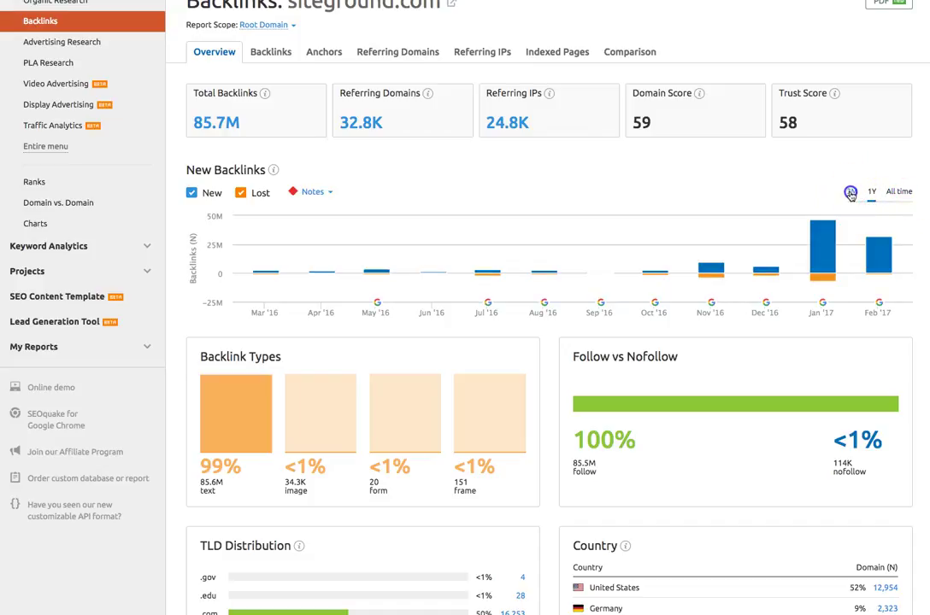
Examine siteground.com's backlink types, follow versus nofollow split, TLD distribution, referring countries and top anchors
{"action": "scroll", "coordinate": [501, 205], "scroll_direction": "down", "scroll_amount": 3}
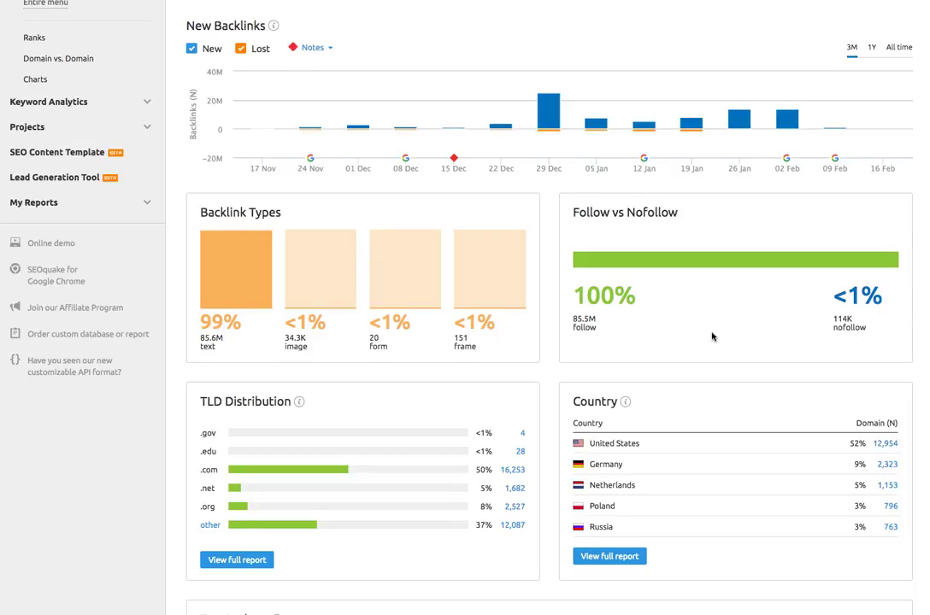
{"action": "scroll", "coordinate": [711, 335], "scroll_direction": "down", "scroll_amount": 1}
{"action": "left_click", "coordinate": [333, 352]}
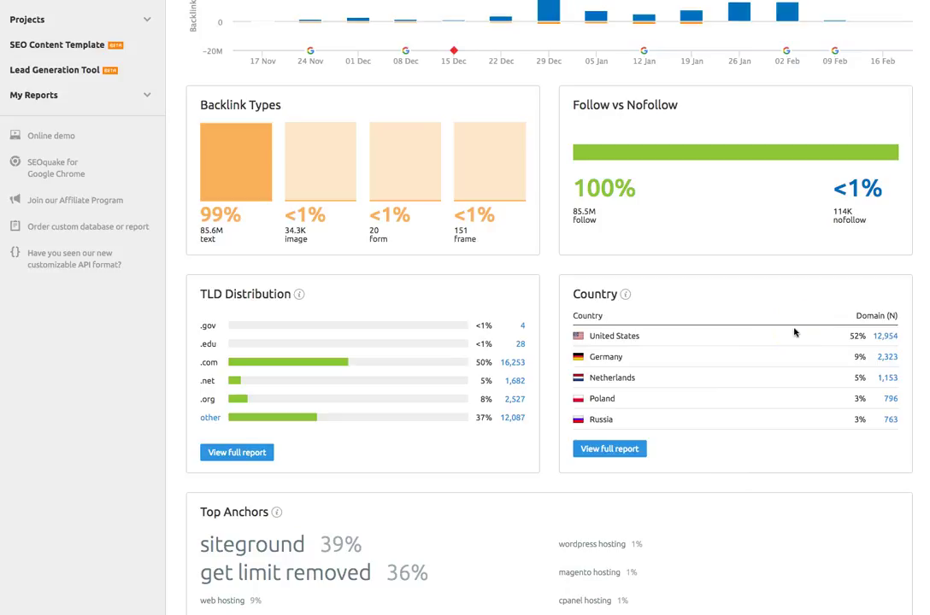
{"action": "scroll", "coordinate": [794, 333], "scroll_direction": "down", "scroll_amount": 4}
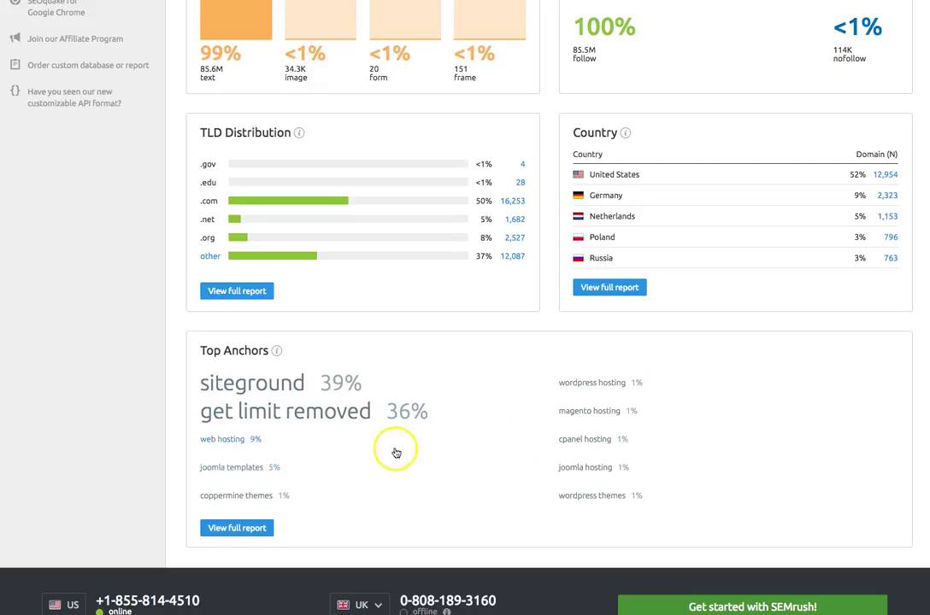
{"action": "mouse_move", "coordinate": [229, 479]}
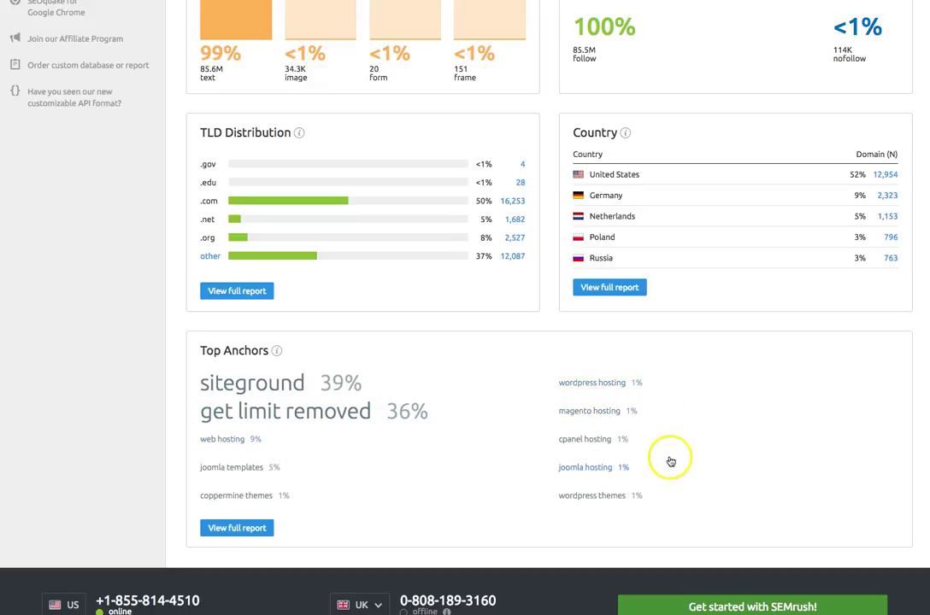
{"action": "scroll", "coordinate": [671, 459], "scroll_direction": "up", "scroll_amount": 6}
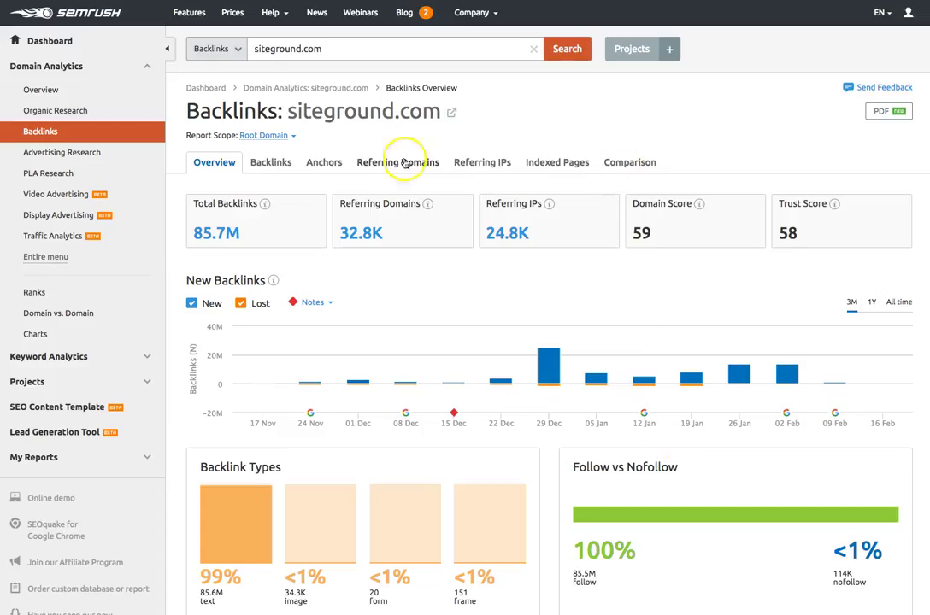
Open the list of individual backlinks for siteground.com and look through their sources, anchor texts and lost links
{"action": "left_click", "coordinate": [271, 164]}
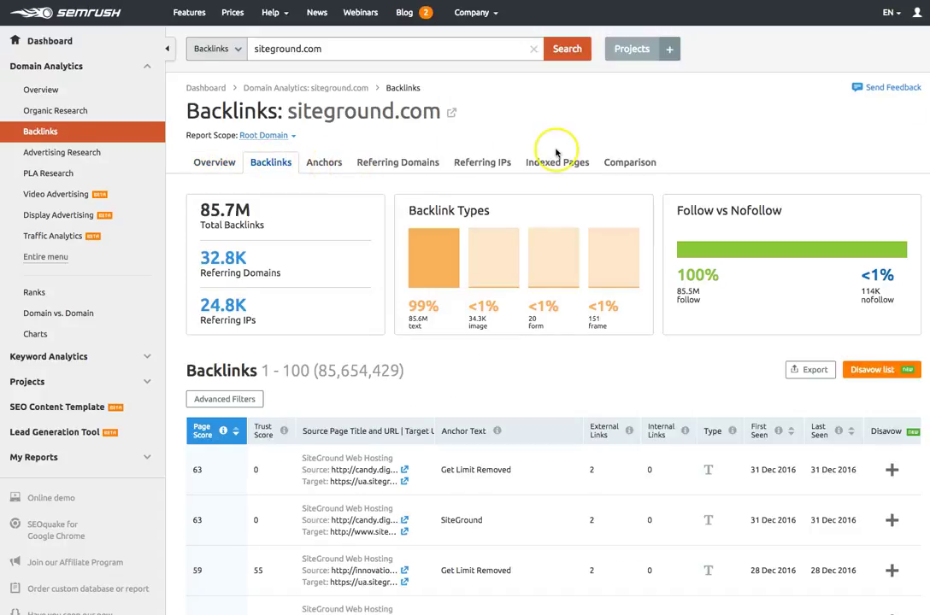
{"action": "scroll", "coordinate": [571, 184], "scroll_direction": "down", "scroll_amount": 3}
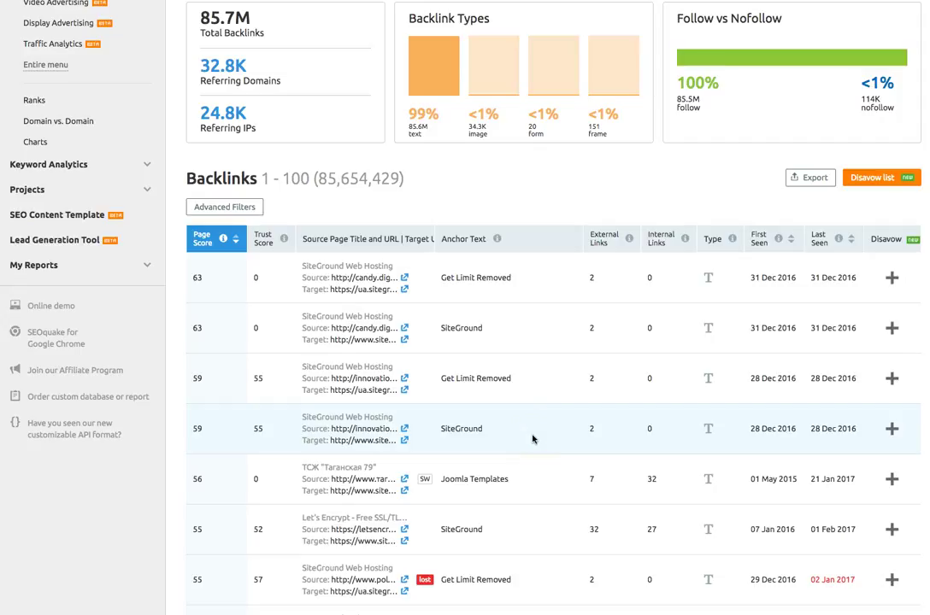
{"action": "scroll", "coordinate": [533, 439], "scroll_direction": "down", "scroll_amount": 3}
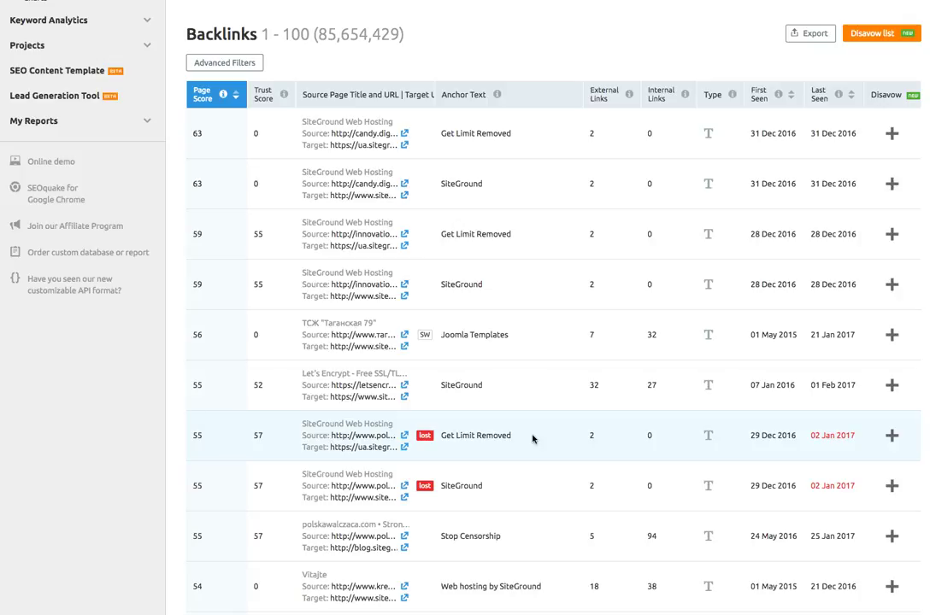
{"action": "scroll", "coordinate": [556, 430], "scroll_direction": "up", "scroll_amount": 5}
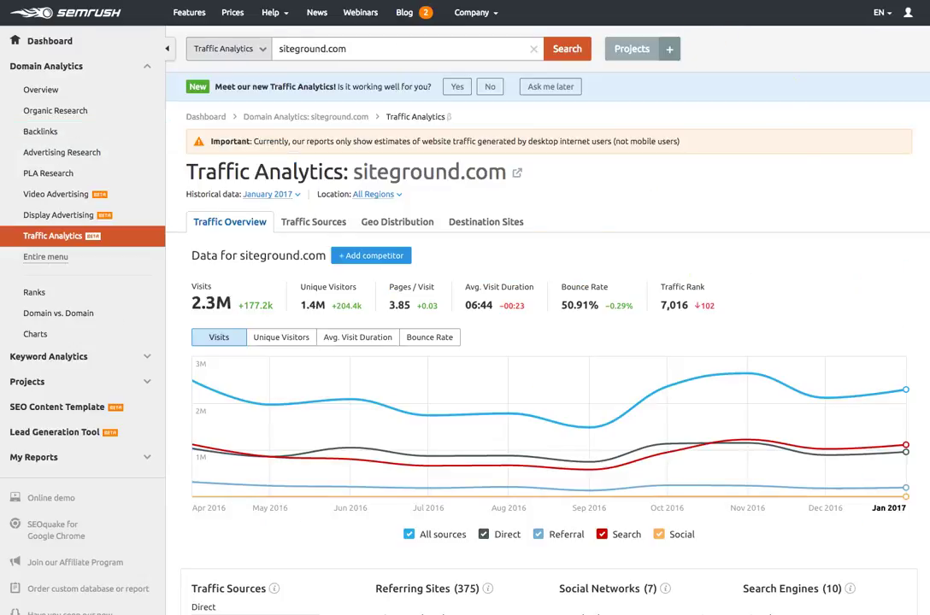
In siteground.com's Traffic Analytics overview, compare the visits trend with the bounce rate trend and leave the bounce rate chart displayed
{"action": "scroll", "coordinate": [785, 209], "scroll_direction": "down", "scroll_amount": 1}
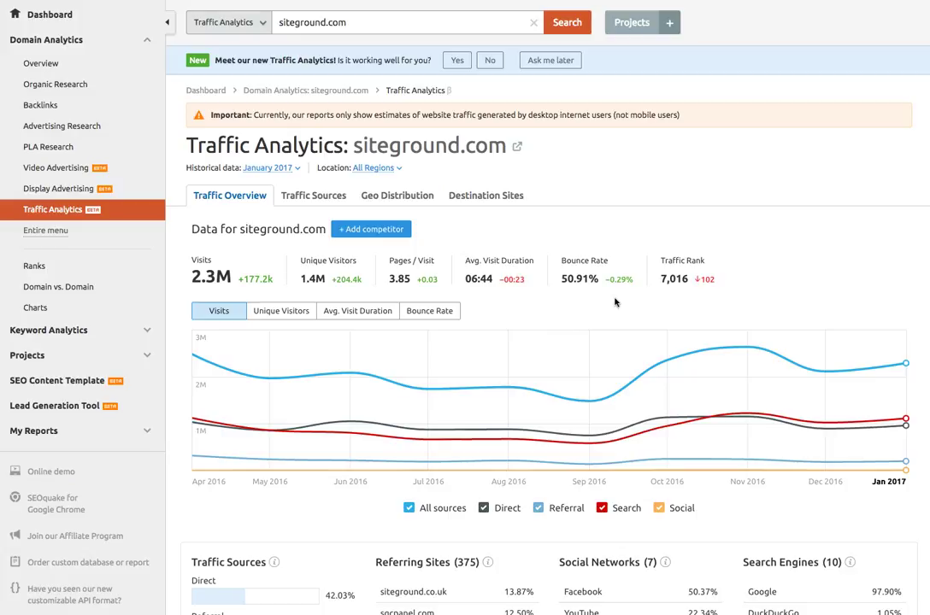
{"action": "scroll", "coordinate": [381, 385], "scroll_direction": "down", "scroll_amount": 1}
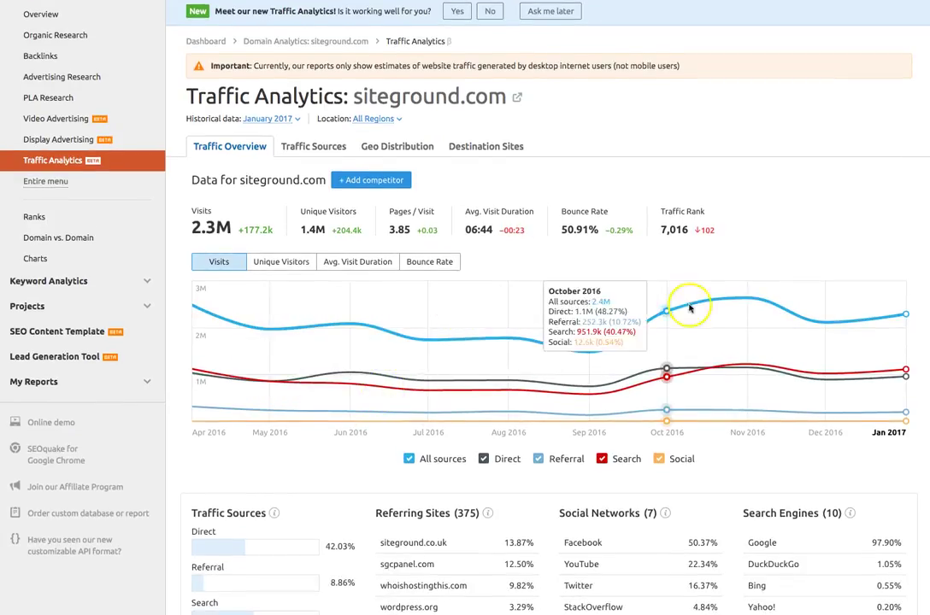
{"action": "left_click", "coordinate": [445, 266]}
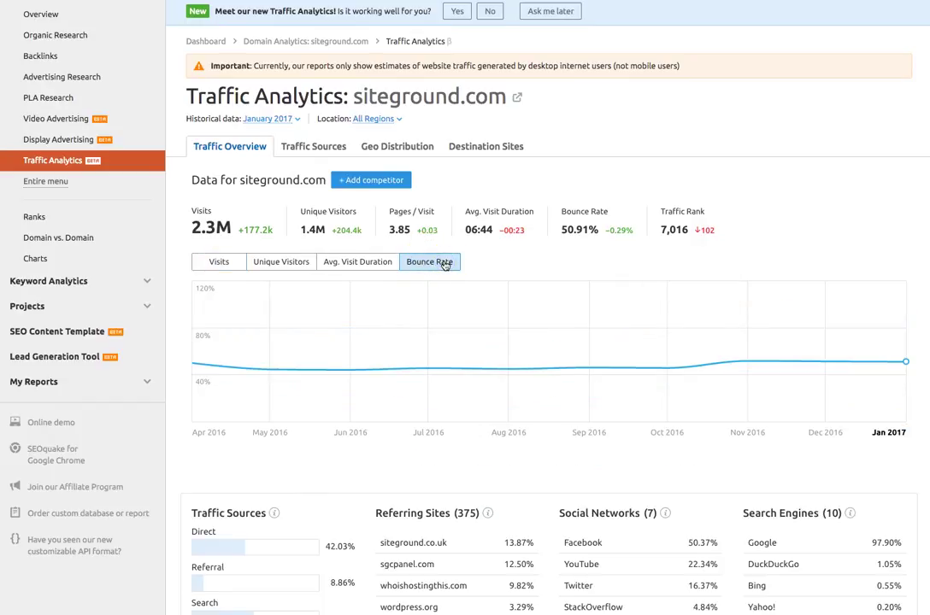
{"action": "left_click", "coordinate": [222, 262]}
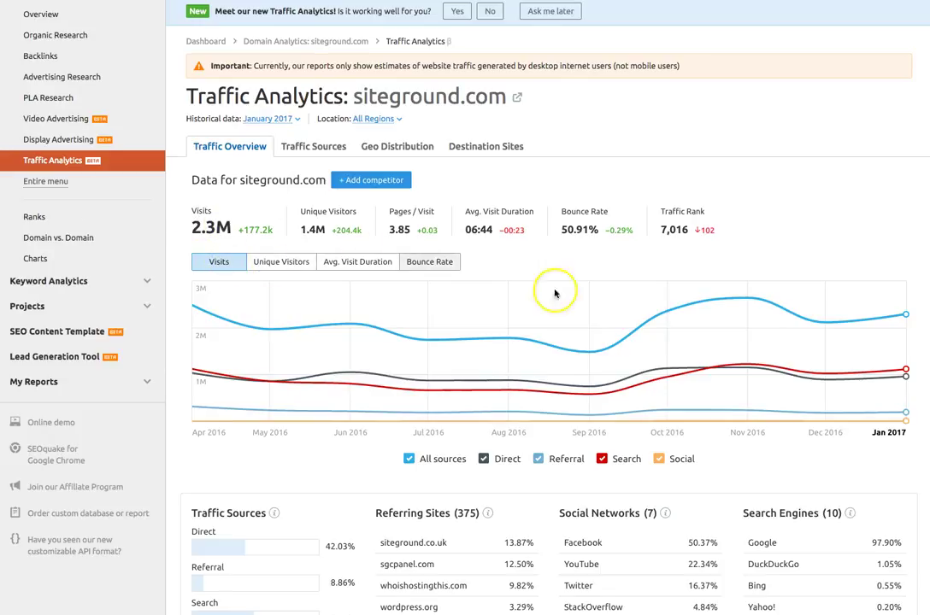
{"action": "left_click", "coordinate": [617, 280]}
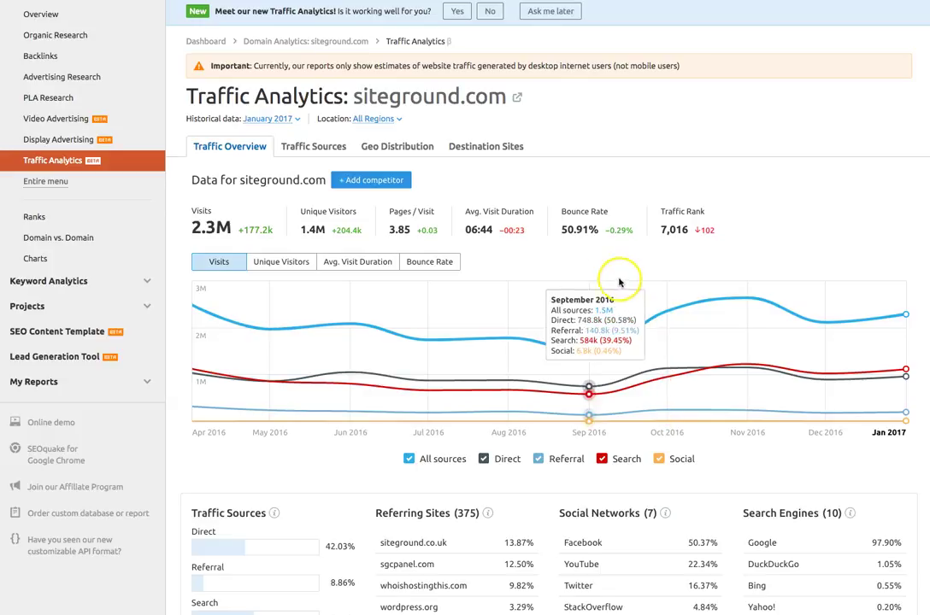
{"action": "left_click", "coordinate": [438, 264]}
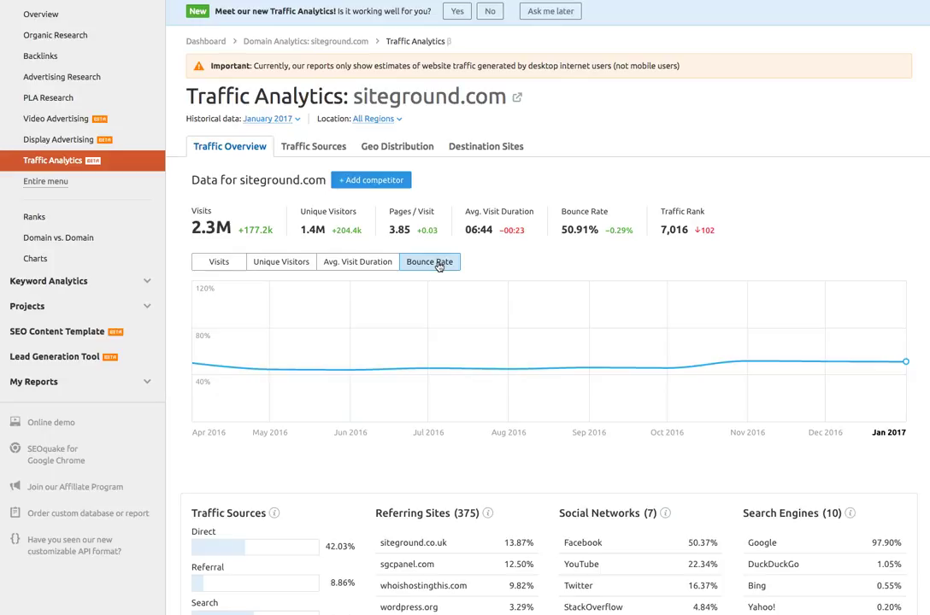
Examine siteground.com's traffic sources, referring sites, social networks, search engines and geographic distribution
{"action": "scroll", "coordinate": [441, 278], "scroll_direction": "down", "scroll_amount": 2}
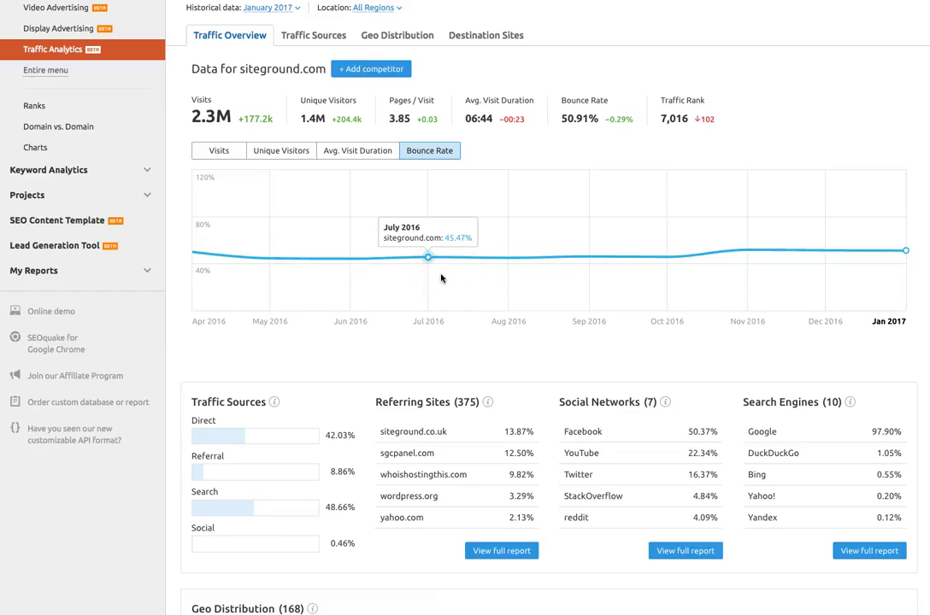
{"action": "scroll", "coordinate": [441, 278], "scroll_direction": "down", "scroll_amount": 1}
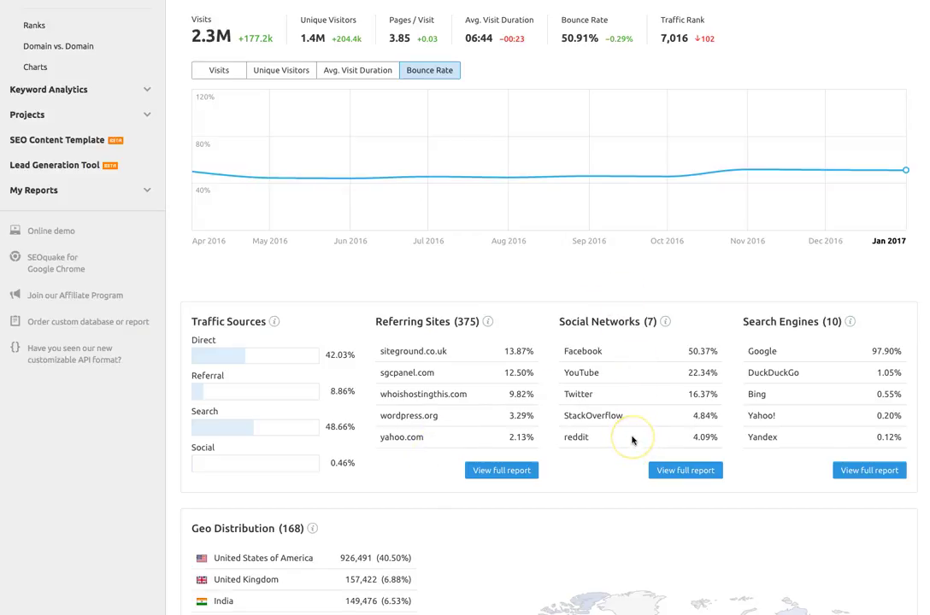
{"action": "scroll", "coordinate": [633, 438], "scroll_direction": "down", "scroll_amount": 1}
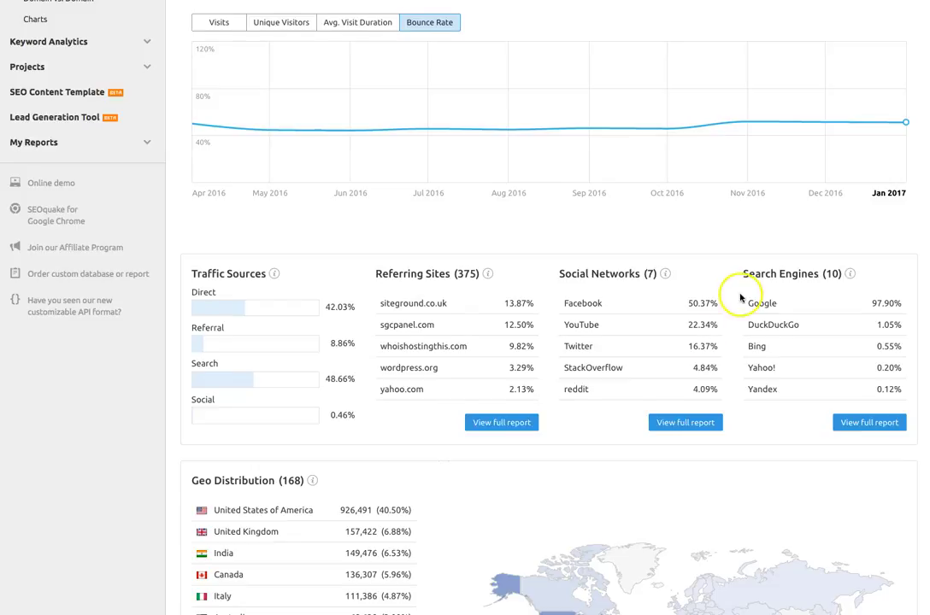
{"action": "scroll", "coordinate": [750, 287], "scroll_direction": "up", "scroll_amount": 2}
{"action": "scroll", "coordinate": [832, 157], "scroll_direction": "up", "scroll_amount": 1}
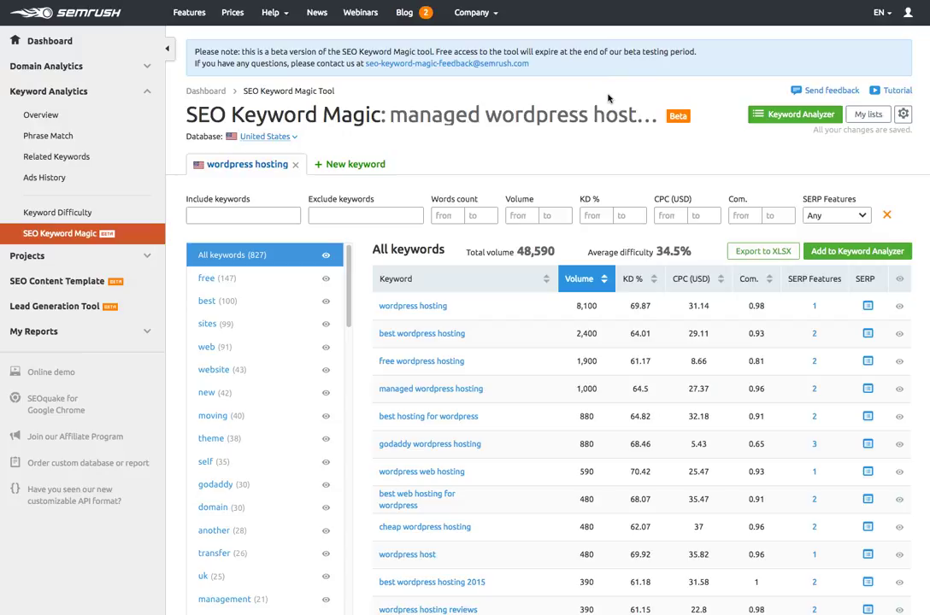
Review the SEO Keyword Magic results for "wordpress hosting", including keyword groups, search volumes, difficulty and the available filters
{"action": "scroll", "coordinate": [608, 98], "scroll_direction": "down", "scroll_amount": 1}
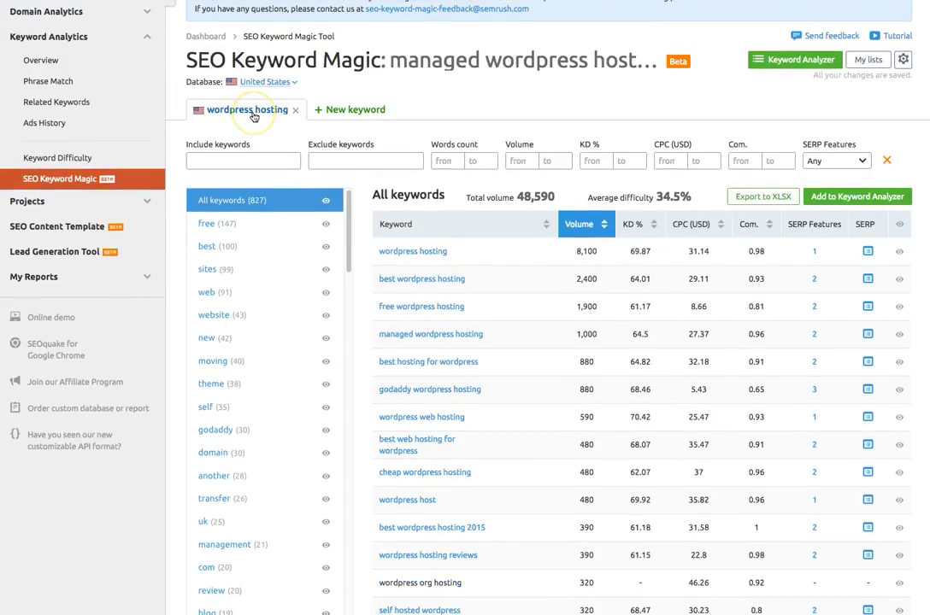
{"action": "scroll", "coordinate": [543, 174], "scroll_direction": "down", "scroll_amount": 1}
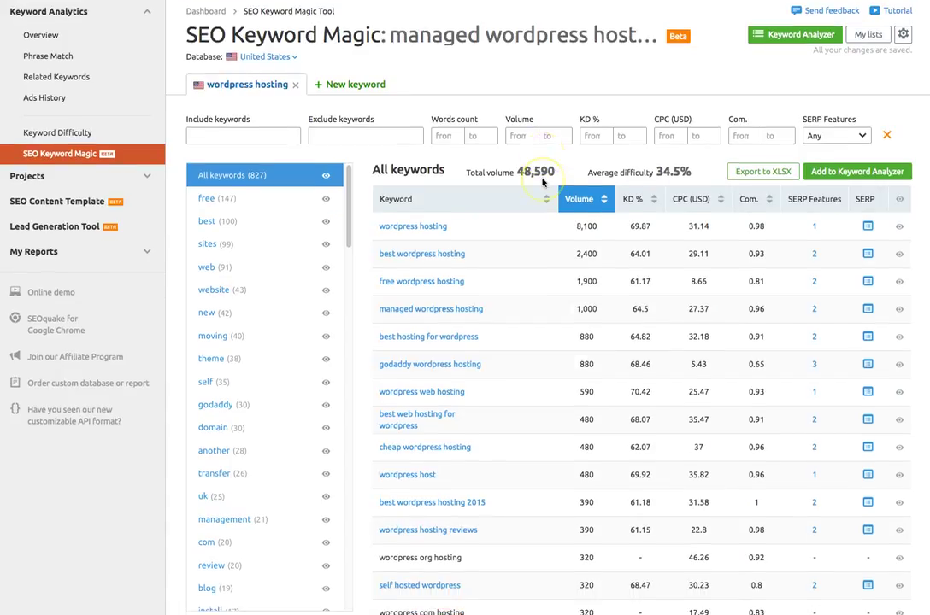
{"action": "scroll", "coordinate": [543, 181], "scroll_direction": "up", "scroll_amount": 1}
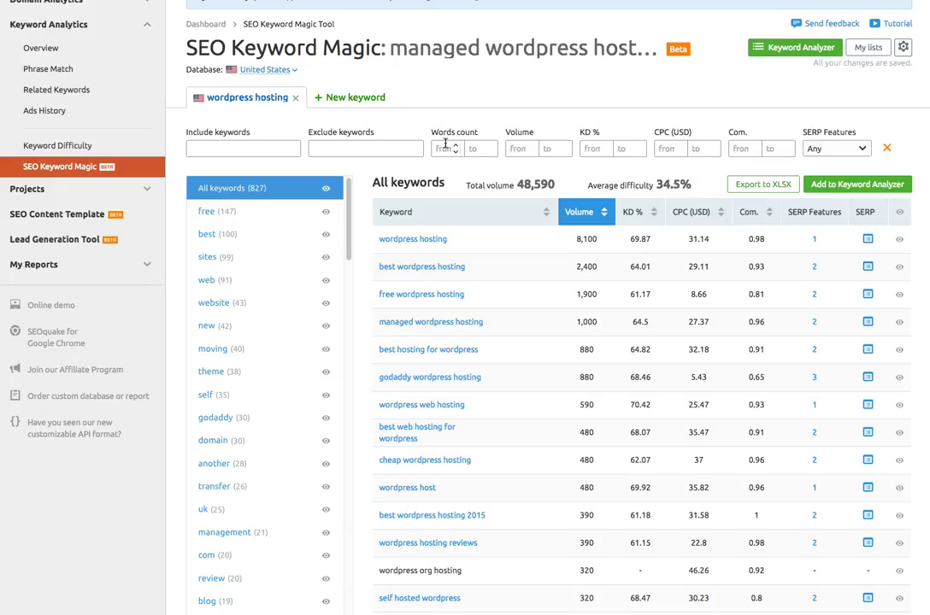
{"action": "scroll", "coordinate": [479, 171], "scroll_direction": "up", "scroll_amount": 2}
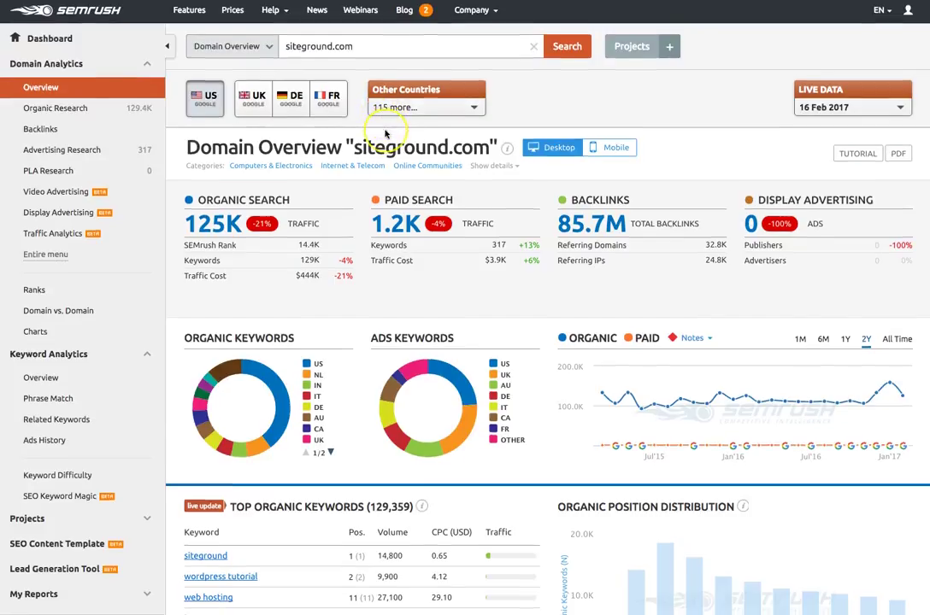
Review the top organic keywords, position distribution and main organic competitors in siteground.com's Domain Overview
{"action": "scroll", "coordinate": [385, 145], "scroll_direction": "down", "scroll_amount": 1}
{"action": "scroll", "coordinate": [700, 237], "scroll_direction": "down", "scroll_amount": 8}
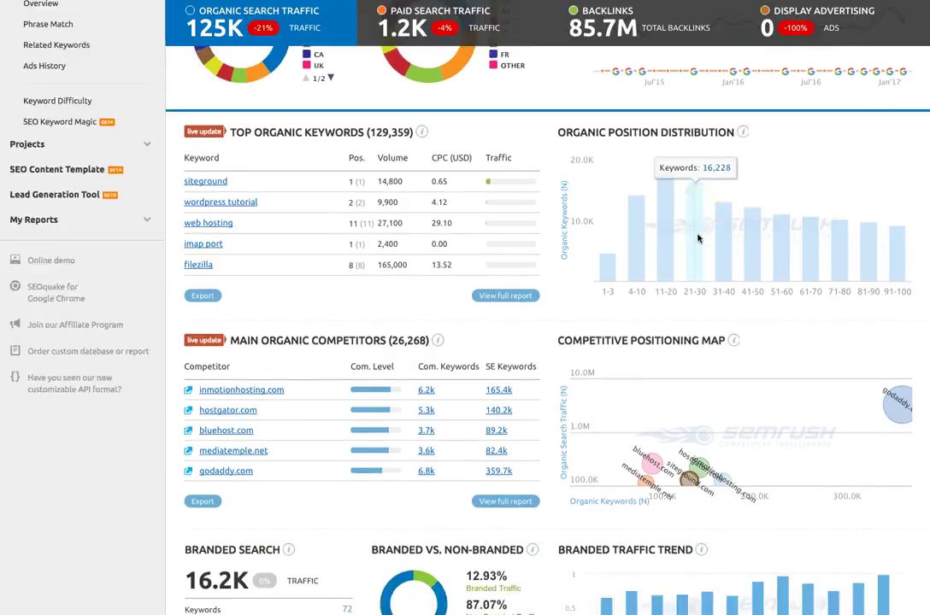
Review the main paid competitors, competitive positioning map, sample ads and backlinks in siteground.com's Domain Overview
{"action": "scroll", "coordinate": [701, 240], "scroll_direction": "down", "scroll_amount": 4}
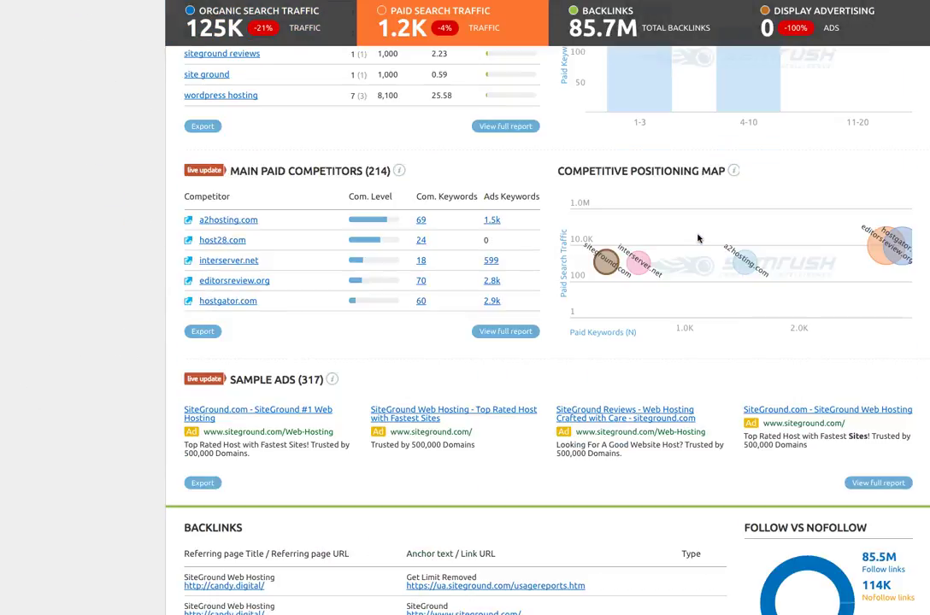
{"action": "scroll", "coordinate": [709, 244], "scroll_direction": "up", "scroll_amount": 13}
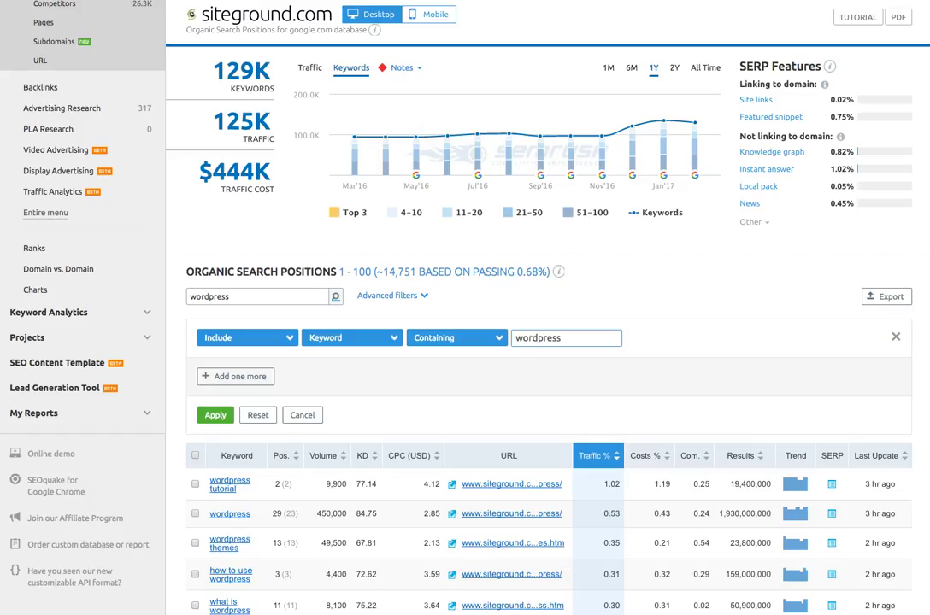
{"action": "scroll", "coordinate": [623, 260], "scroll_direction": "up", "scroll_amount": 3}
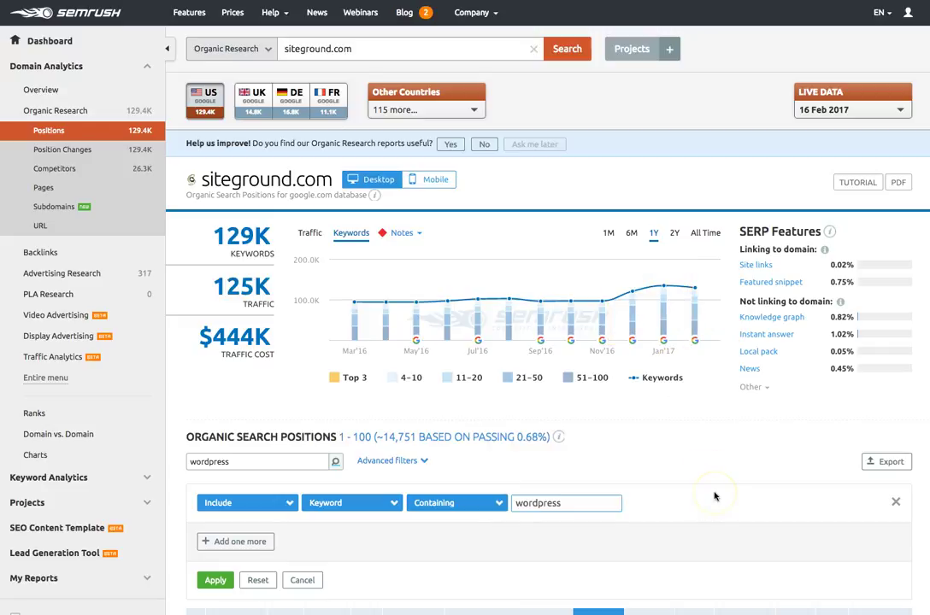
{"action": "scroll", "coordinate": [716, 494], "scroll_direction": "down", "scroll_amount": 3}
{"action": "scroll", "coordinate": [716, 494], "scroll_direction": "down", "scroll_amount": 2}
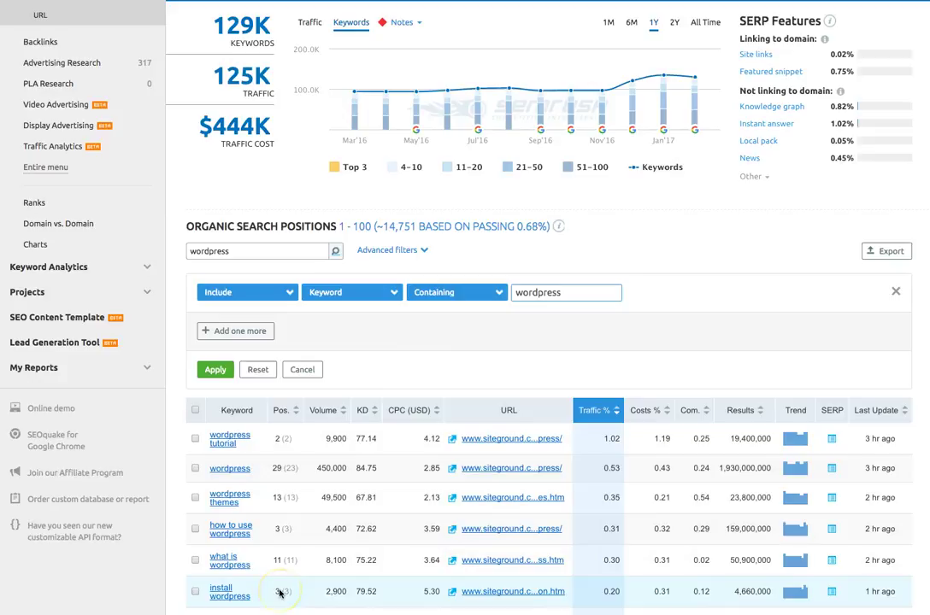
{"action": "scroll", "coordinate": [368, 478], "scroll_direction": "up", "scroll_amount": 4}
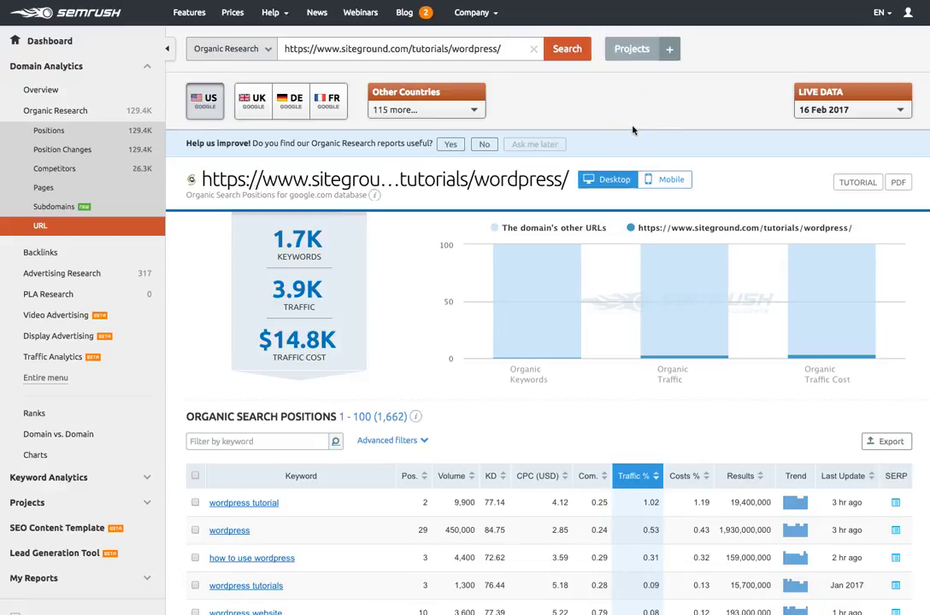
{"action": "scroll", "coordinate": [634, 130], "scroll_direction": "down", "scroll_amount": 2}
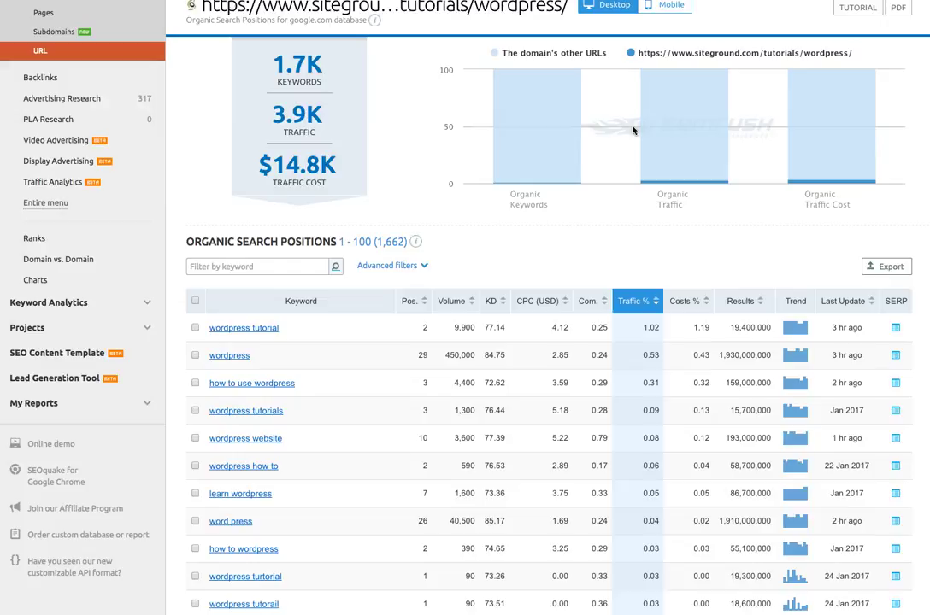